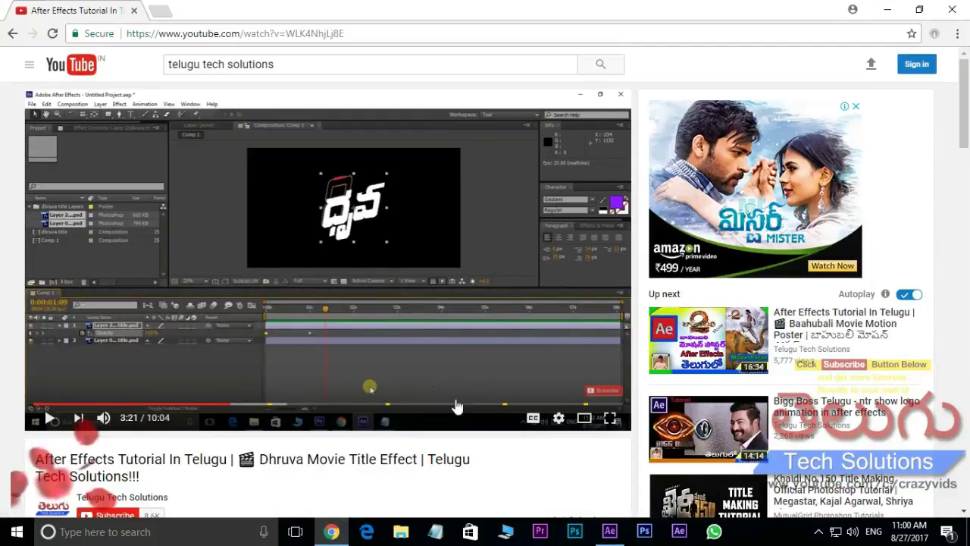
Scroll the YouTube page to the tutorial's Share panel, then switch back to After Effects.
mouse_move(585, 382)
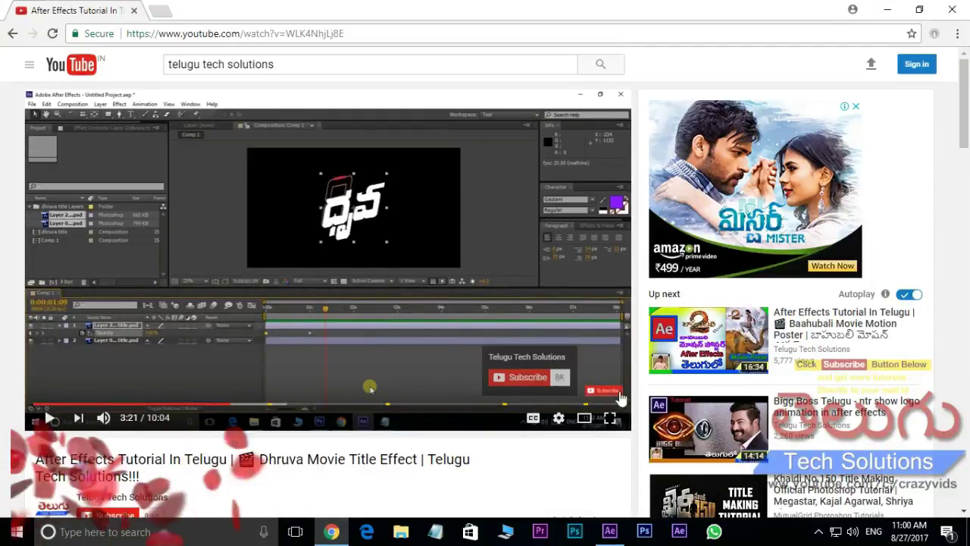
scroll(585, 383, "down", 2)
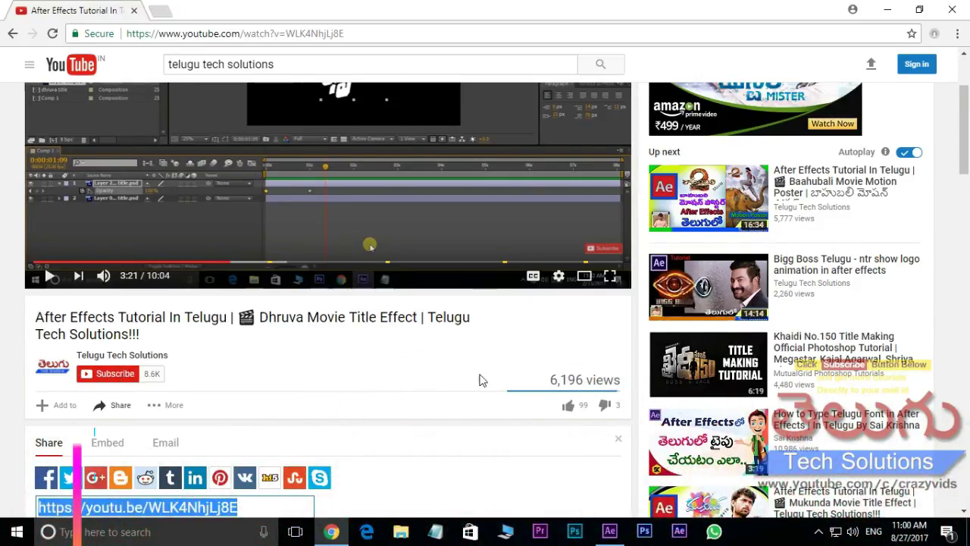
scroll(485, 376, "up", 2)
scroll(390, 273, "down", 3)
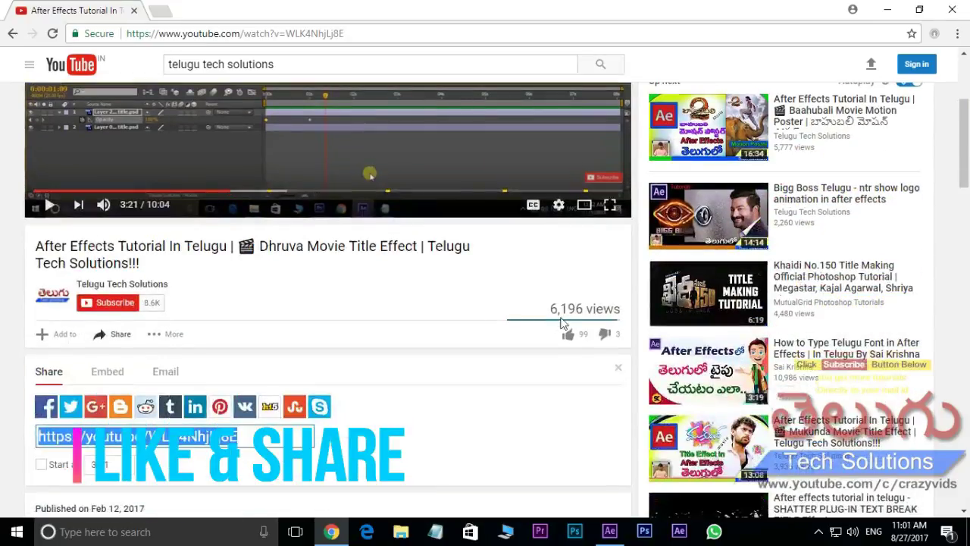
scroll(582, 349, "down", 1)
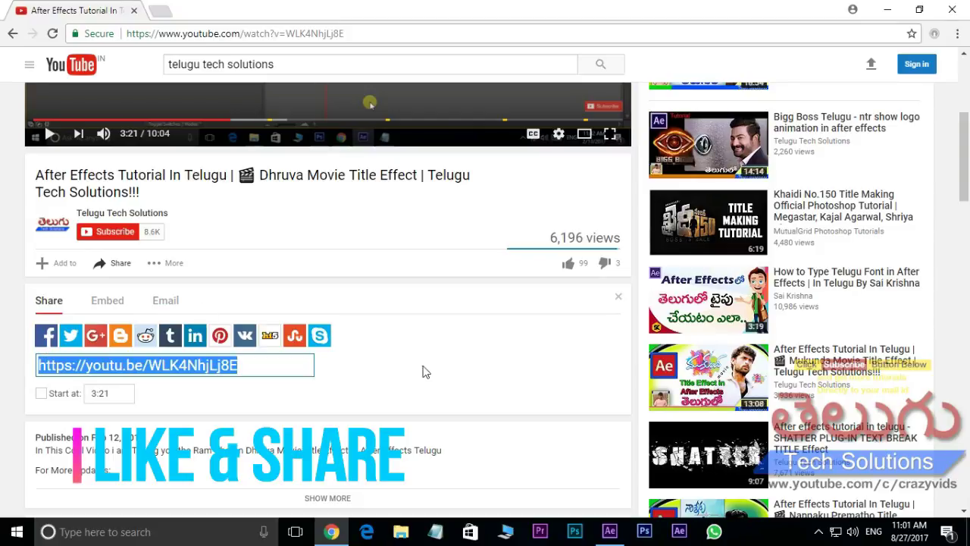
key("alt+Tab")
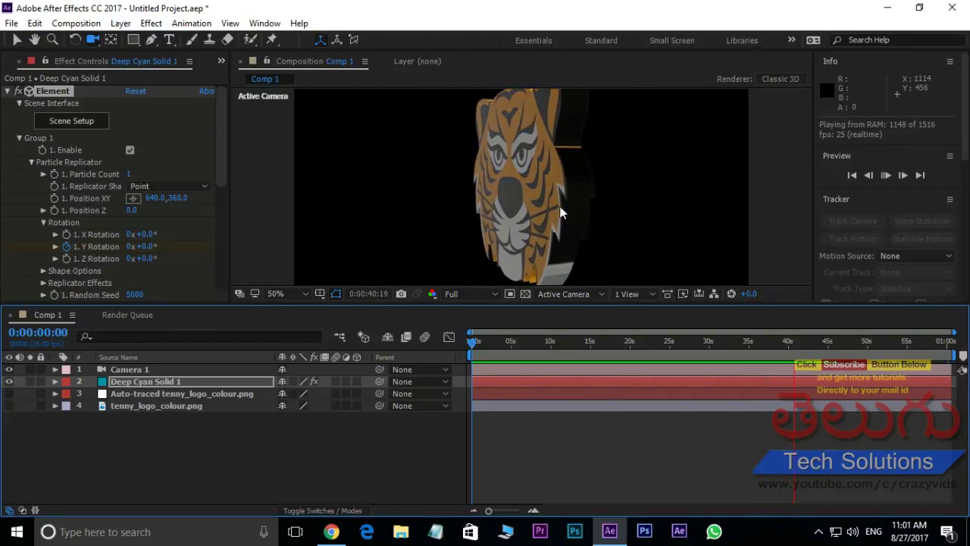
Stop the preview and delete Comp 1, the Solids folder and tenny_logo_colour.png from the project.
left_click(57, 91)
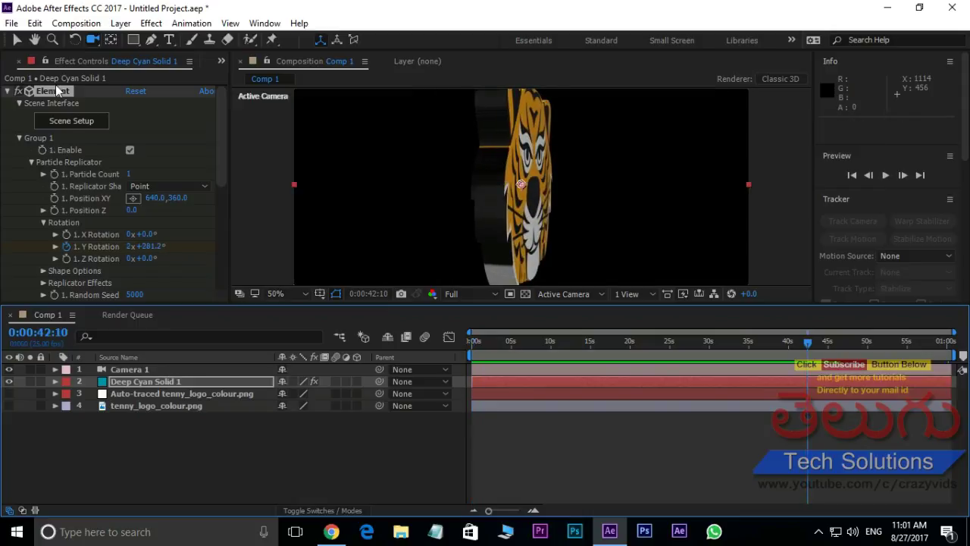
left_click(6, 64)
left_click_drag(36, 236, 95, 167)
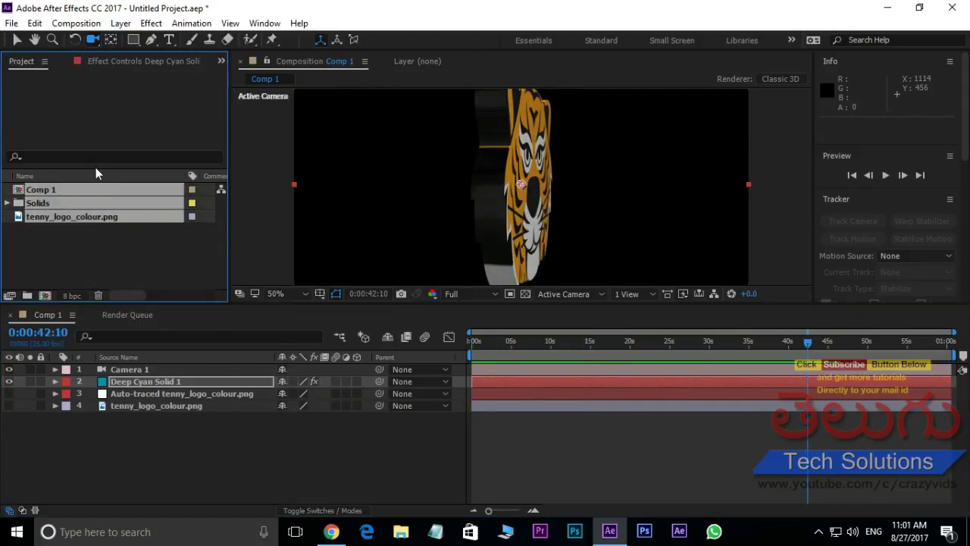
key("Delete")
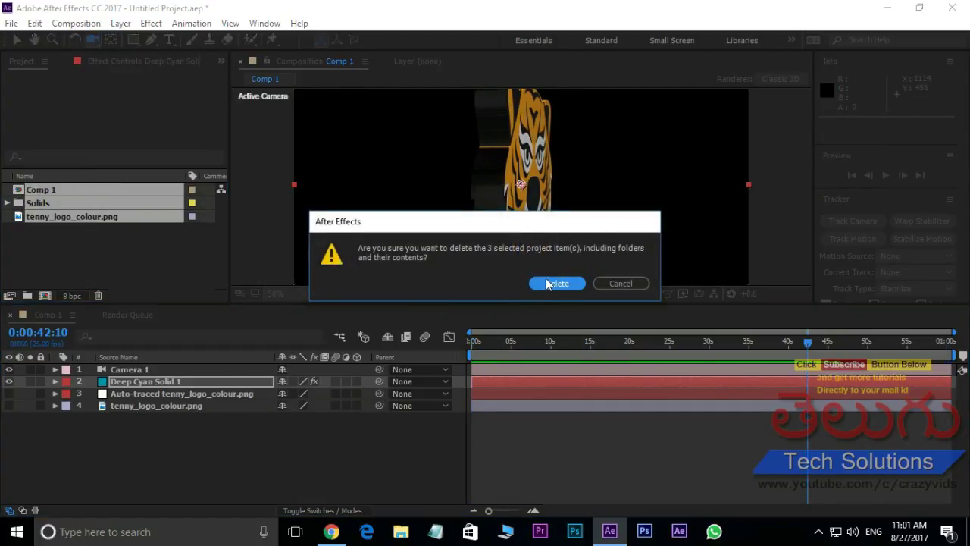
left_click(548, 283)
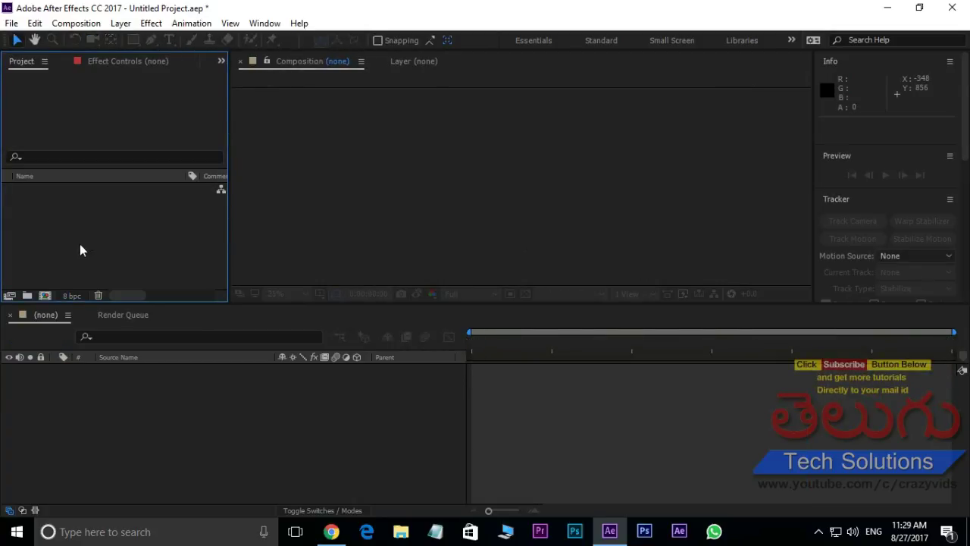
Create a default 1280×720, 25 fps Comp 1 and bring up the Import File dialog.
left_click(46, 296)
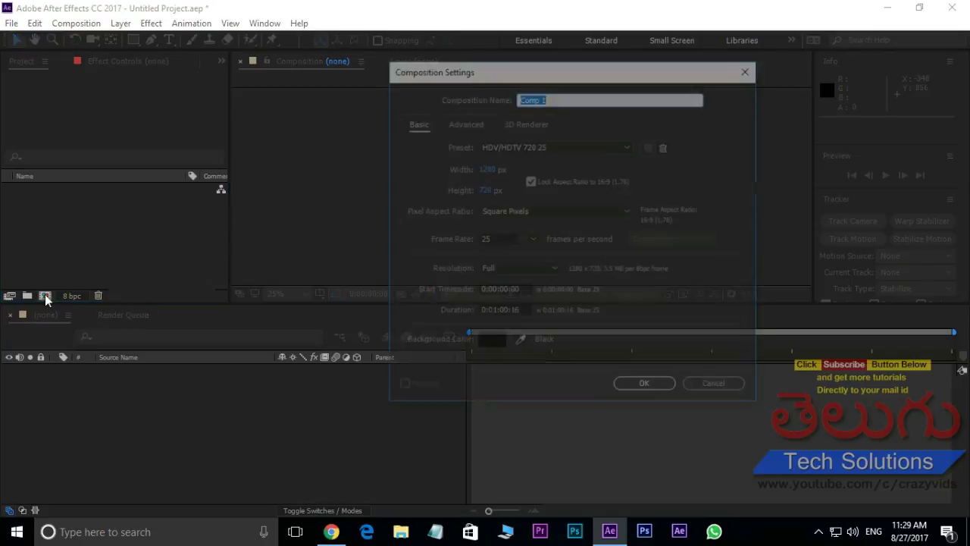
left_click(649, 389)
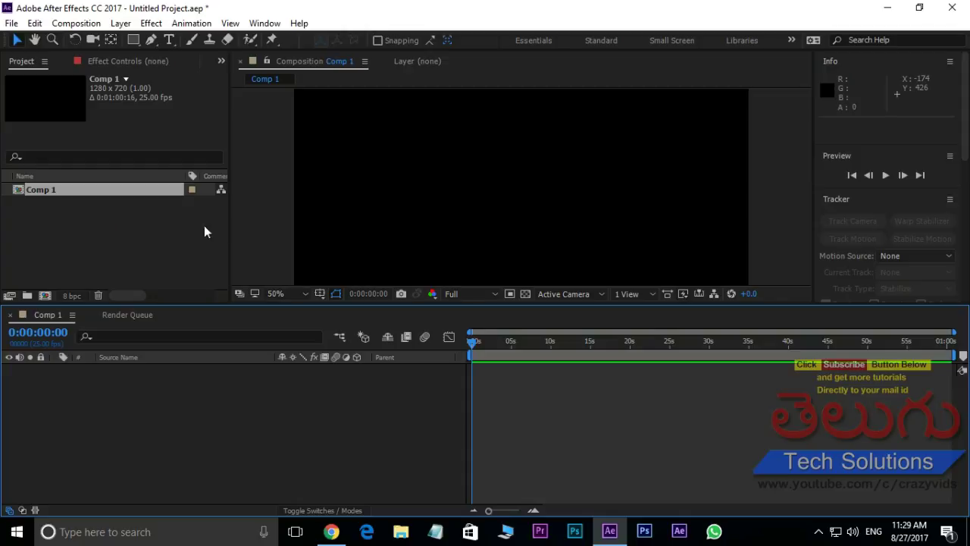
scroll(501, 204, "down", 2)
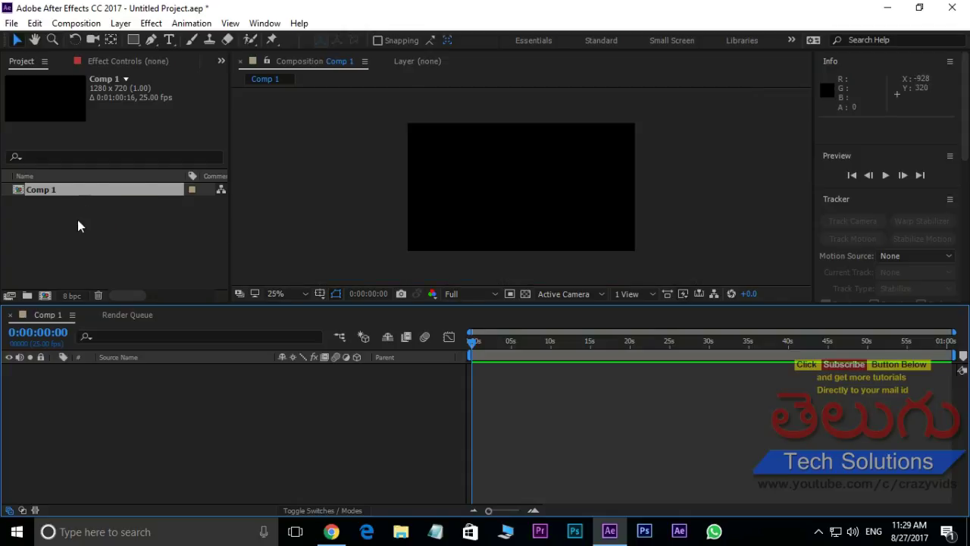
double_click(94, 234)
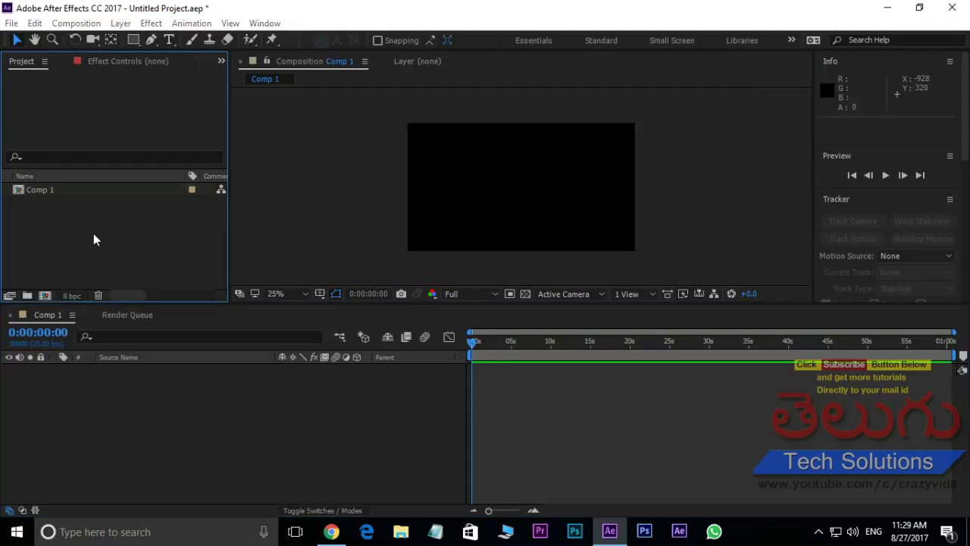
scroll(413, 217, "down", 3)
Import tenny_logo_colour.png into the project.
scroll(435, 219, "down", 2)
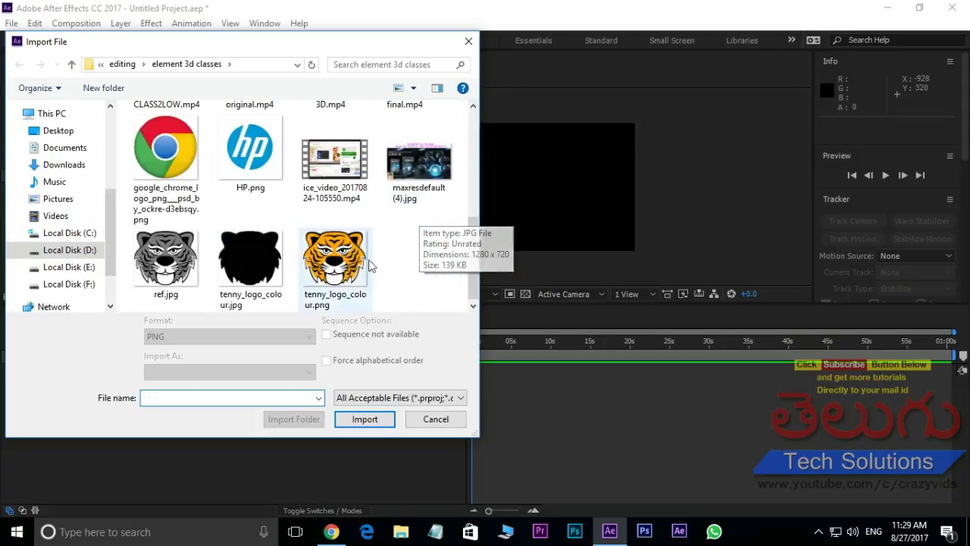
left_click(336, 262)
left_click(364, 419)
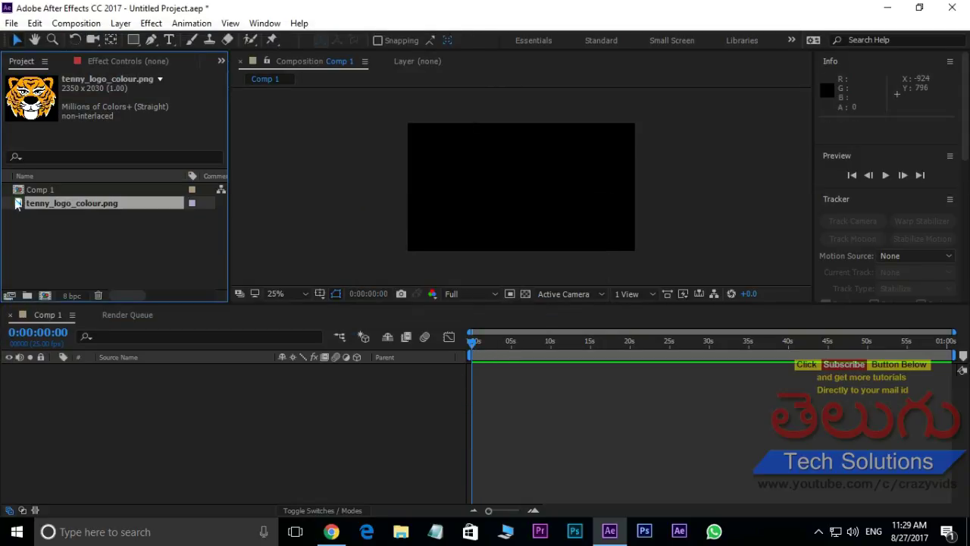
Place the tiger image in Comp 1 and scale the layer down to about 18%.
left_click_drag(19, 206, 521, 186)
key("comma")
left_click_drag(626, 98, 547, 173)
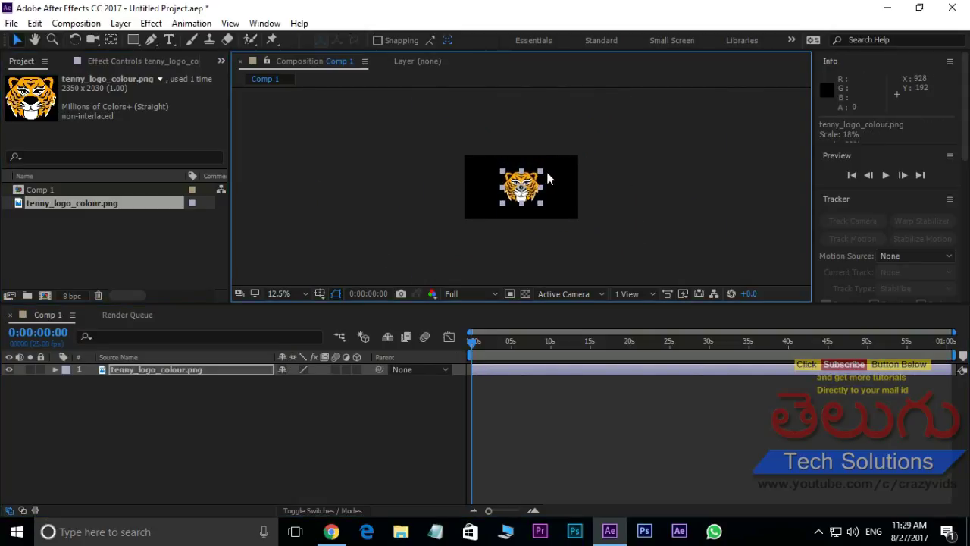
key("period")
key("period")
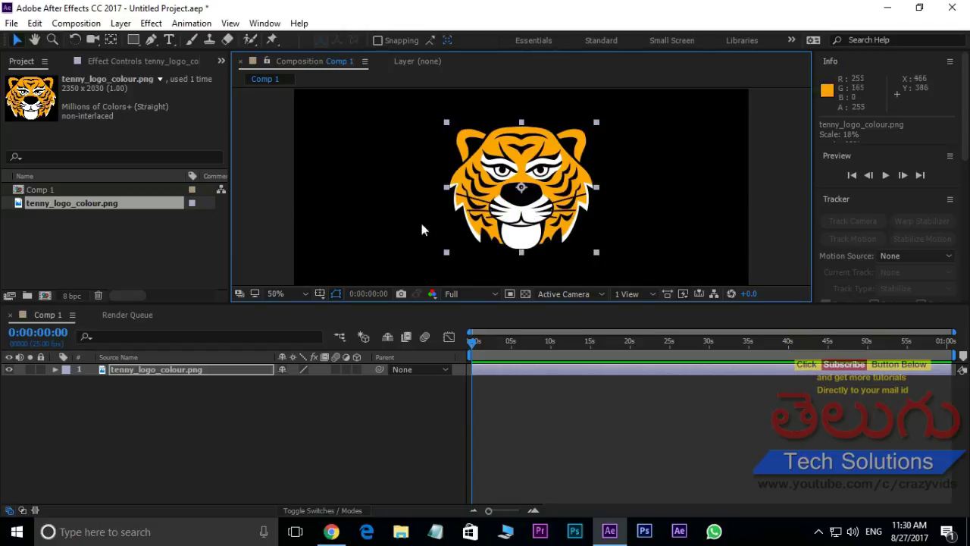
left_click(182, 369)
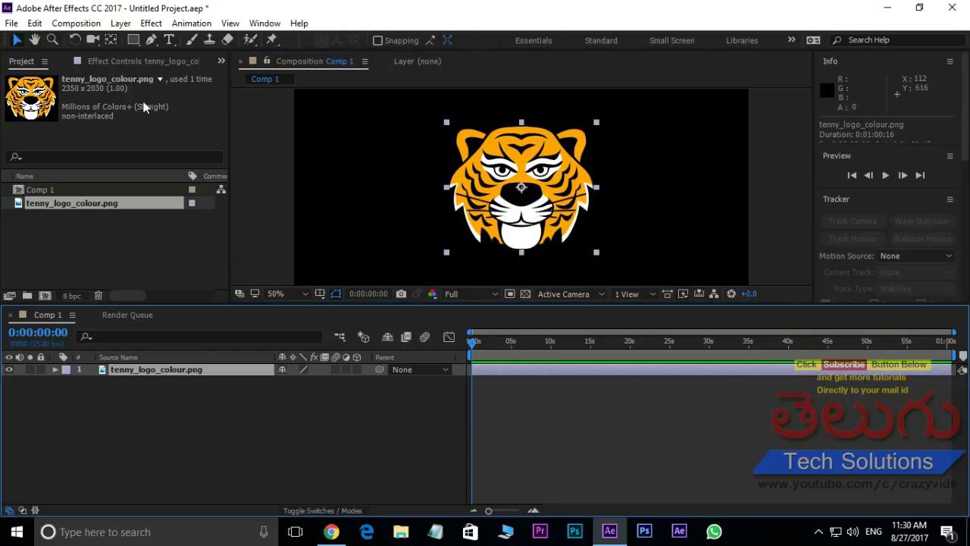
Run Layer > Auto-trace on the tiger layer with Alpha channel, Invert and Apply to new layer.
left_click(122, 25)
left_click(206, 521)
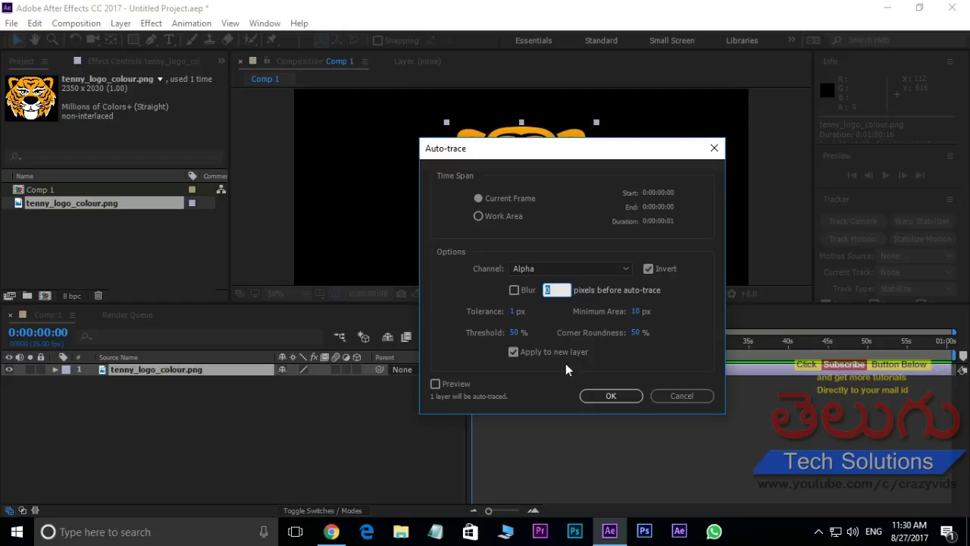
left_click(606, 395)
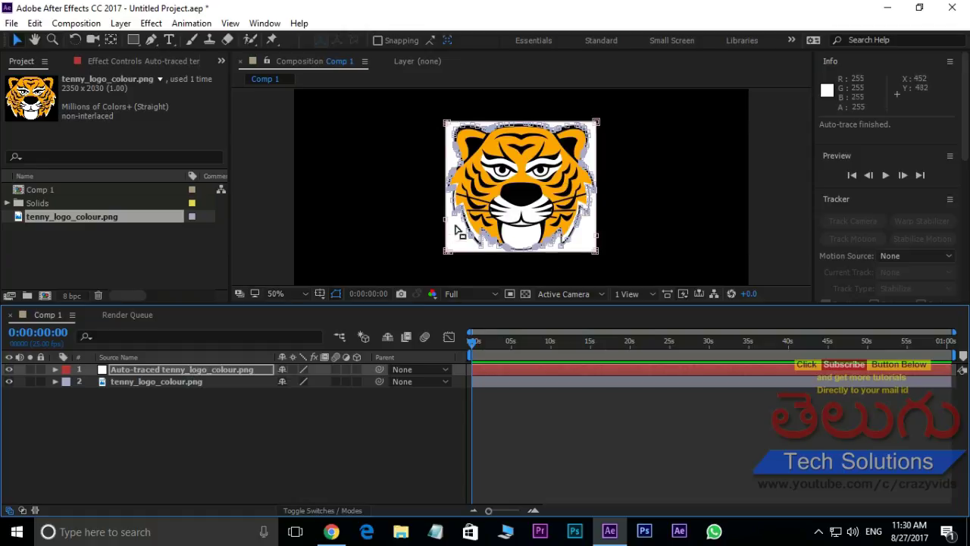
Delete Mask 1 from the auto-traced layer, leaving a solid white tiger silhouette.
key("period")
key("comma")
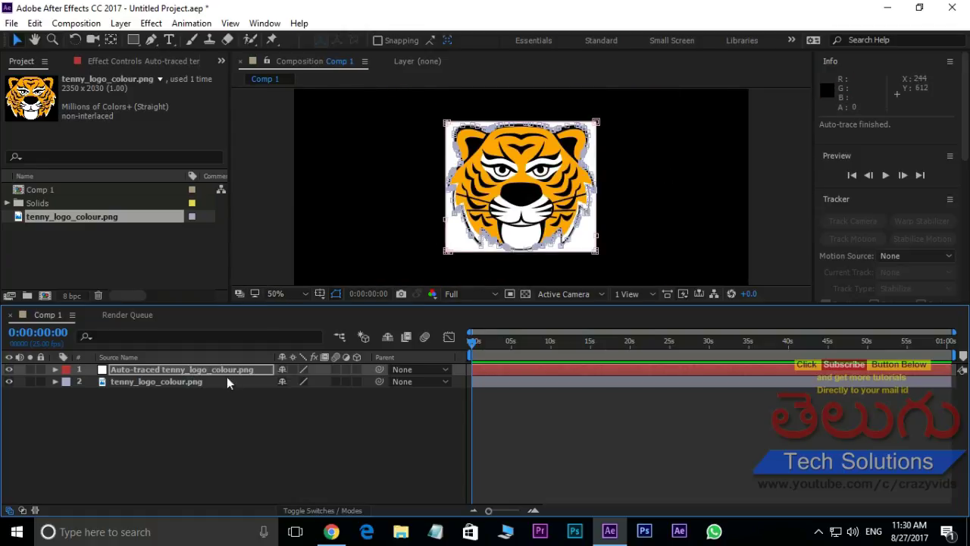
left_click(173, 369)
left_click(54, 369)
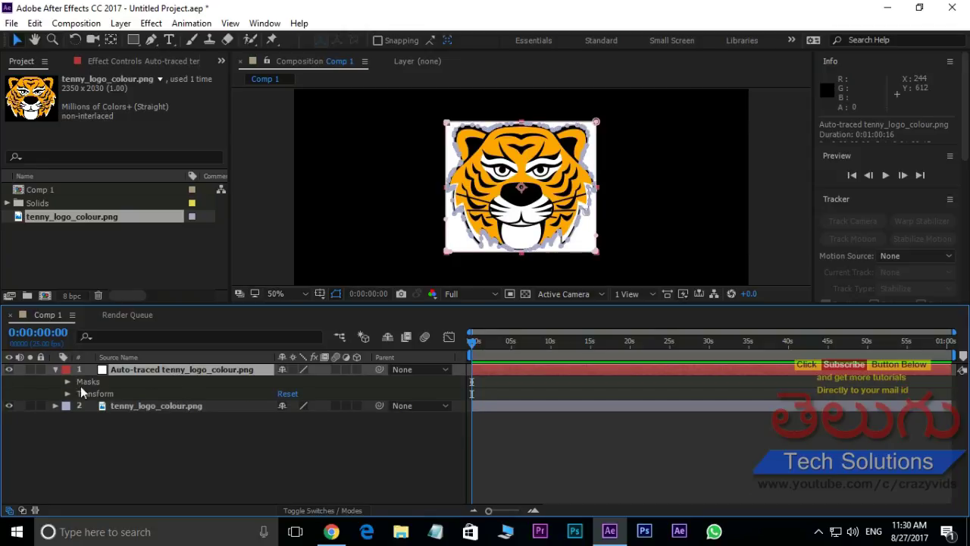
left_click(68, 381)
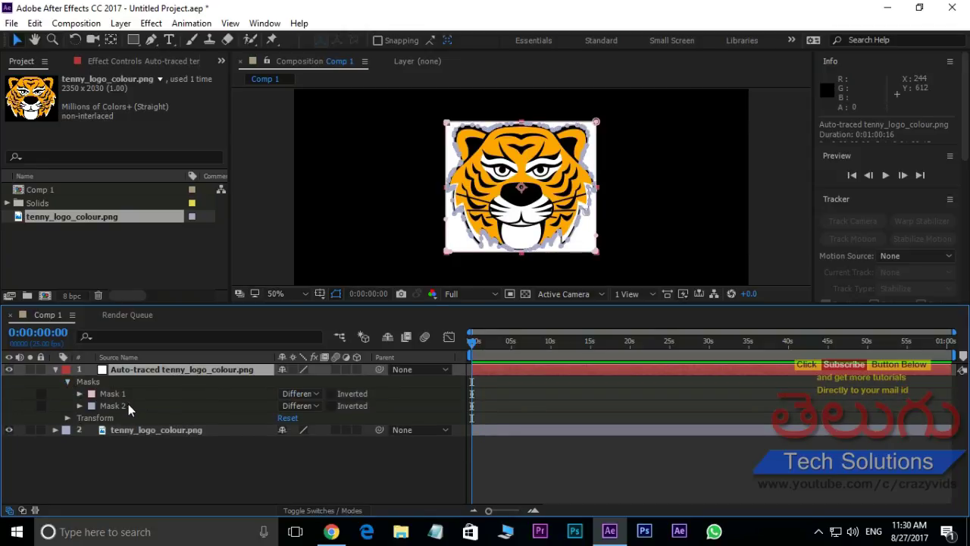
key("period")
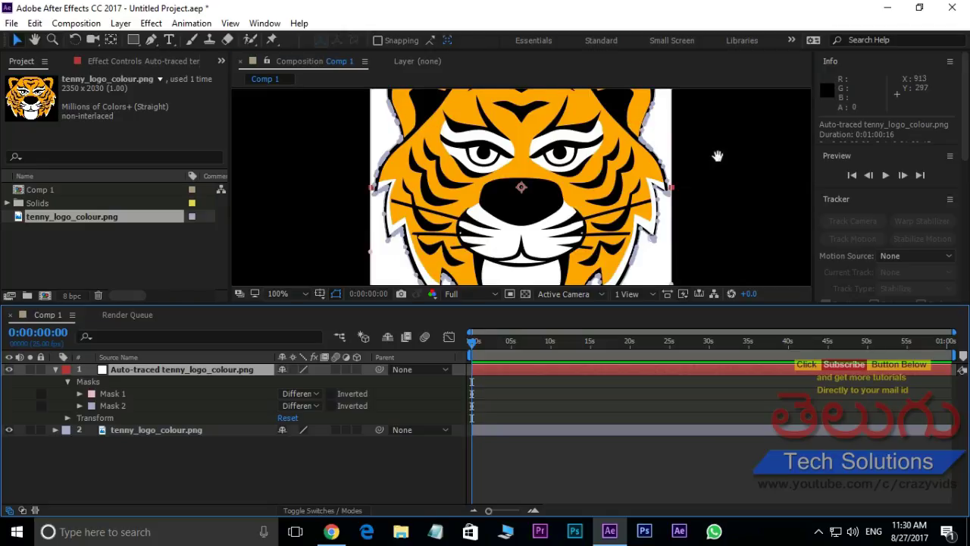
left_click_drag(717, 156, 668, 239)
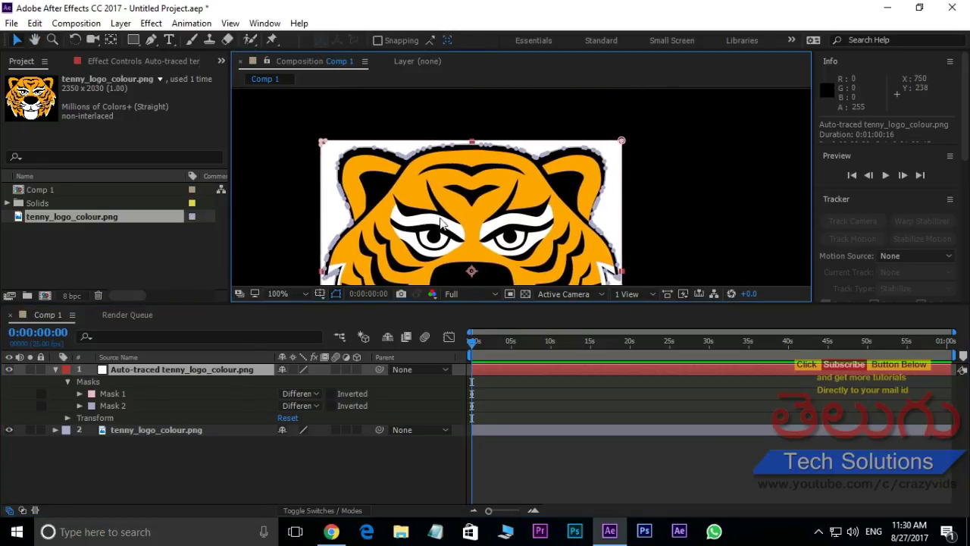
left_click(121, 394)
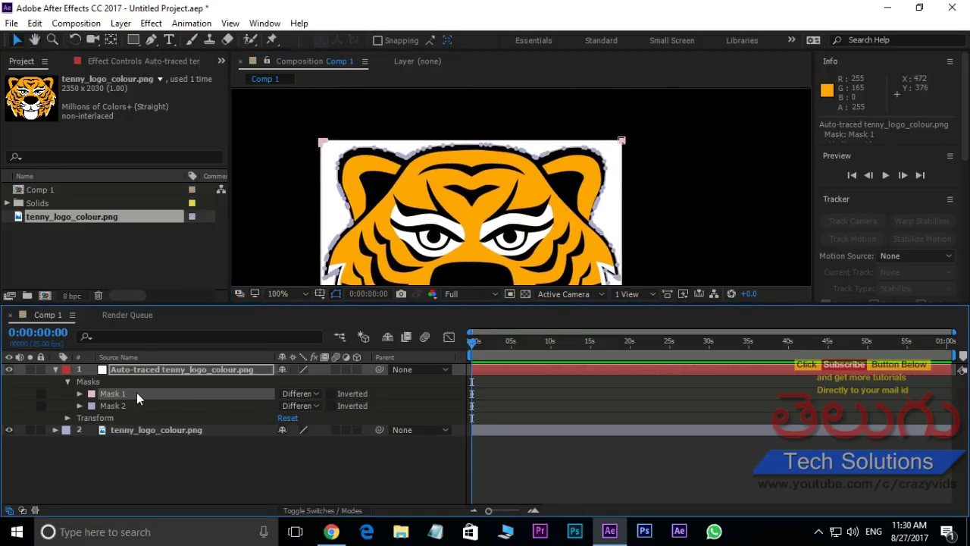
key("Delete")
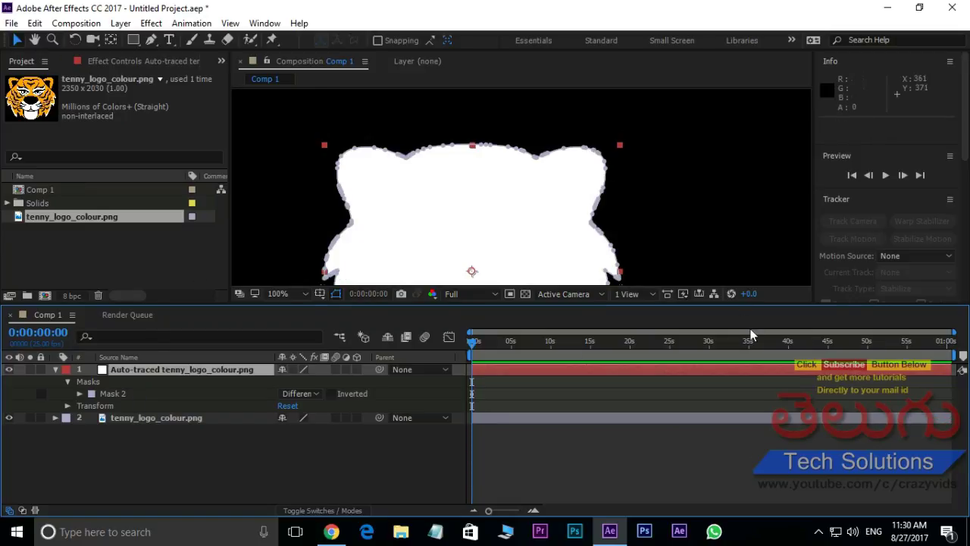
scroll(689, 207, "down", 4)
scroll(553, 196, "up", 2)
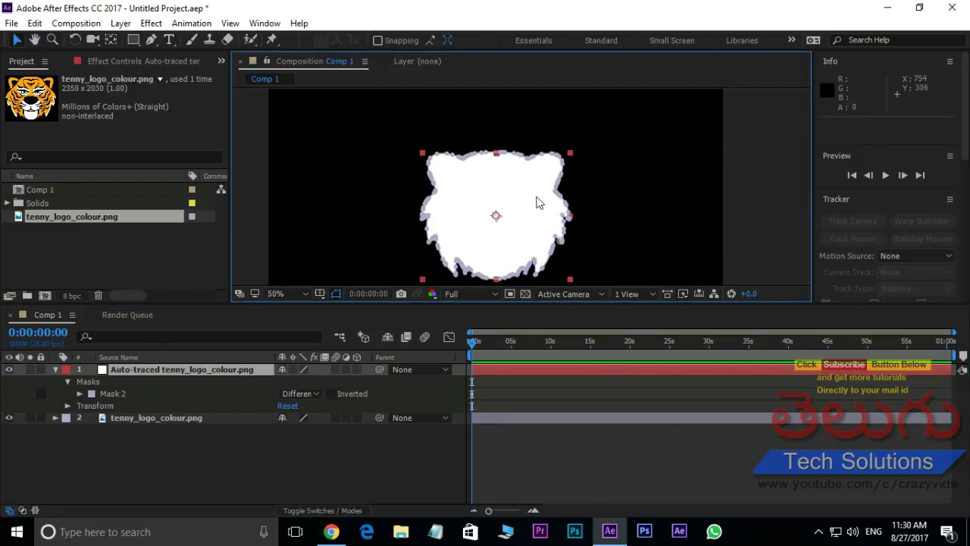
left_click_drag(640, 195, 628, 175)
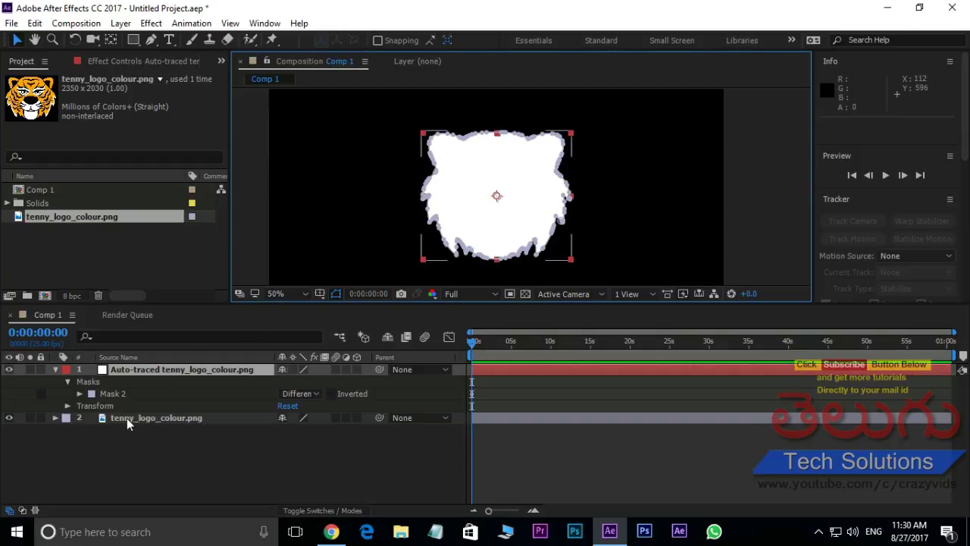
Toggle the traced layer off and on to compare with the tiger image, then collapse its masks.
left_click(10, 369)
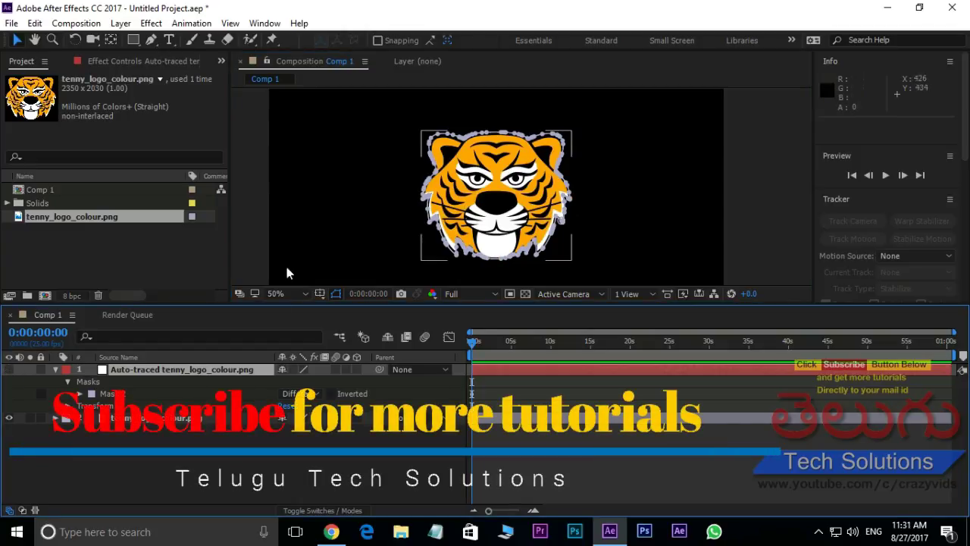
left_click(9, 369)
left_click(195, 456)
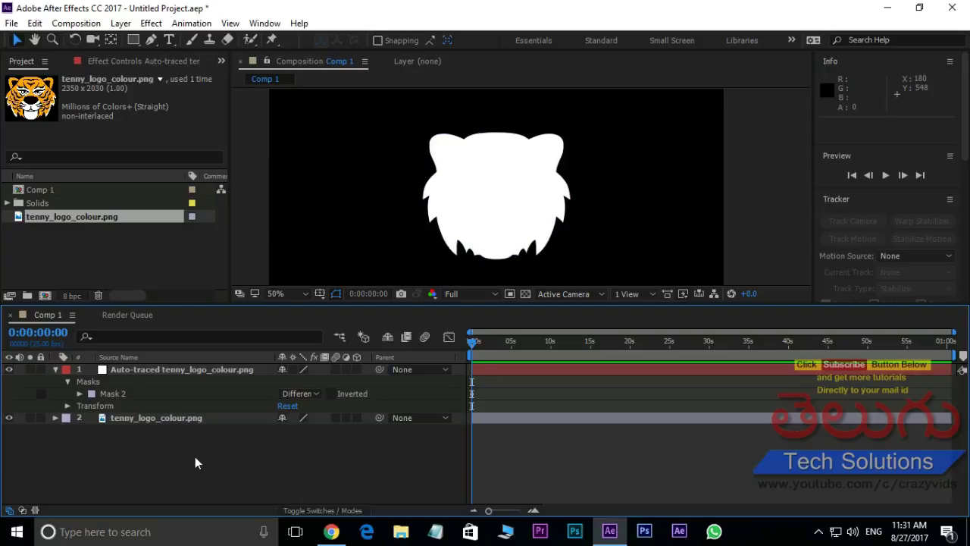
left_click(56, 369)
Add a full-frame cyan (04BFE1) solid, Cyan Solid 1, on top of the layer stack.
right_click(132, 444)
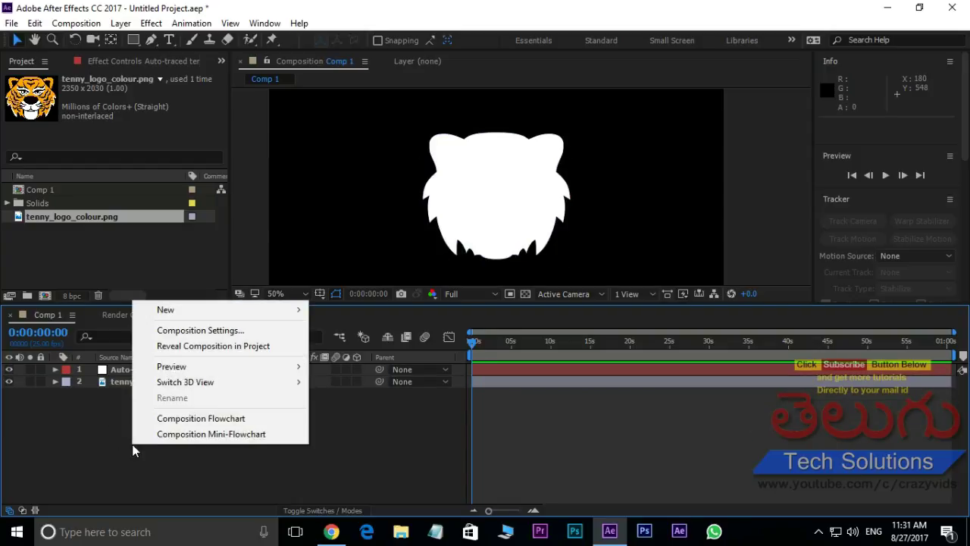
mouse_move(190, 315)
left_click(357, 346)
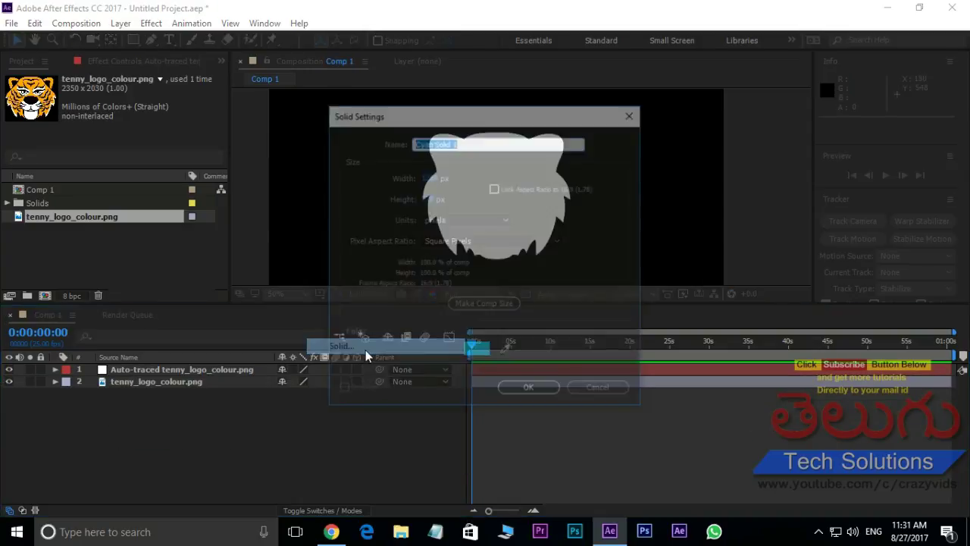
left_click(476, 352)
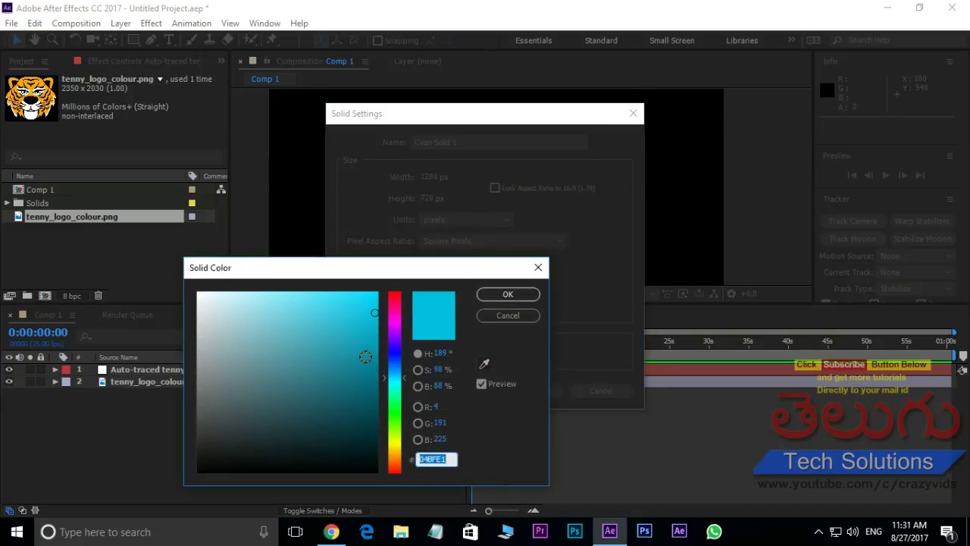
left_click(529, 316)
left_click(540, 388)
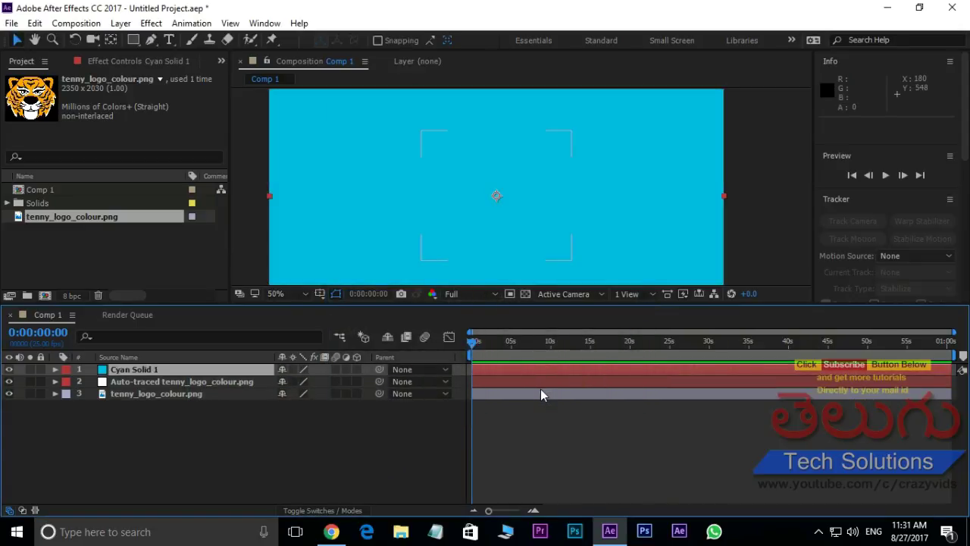
left_click(208, 371)
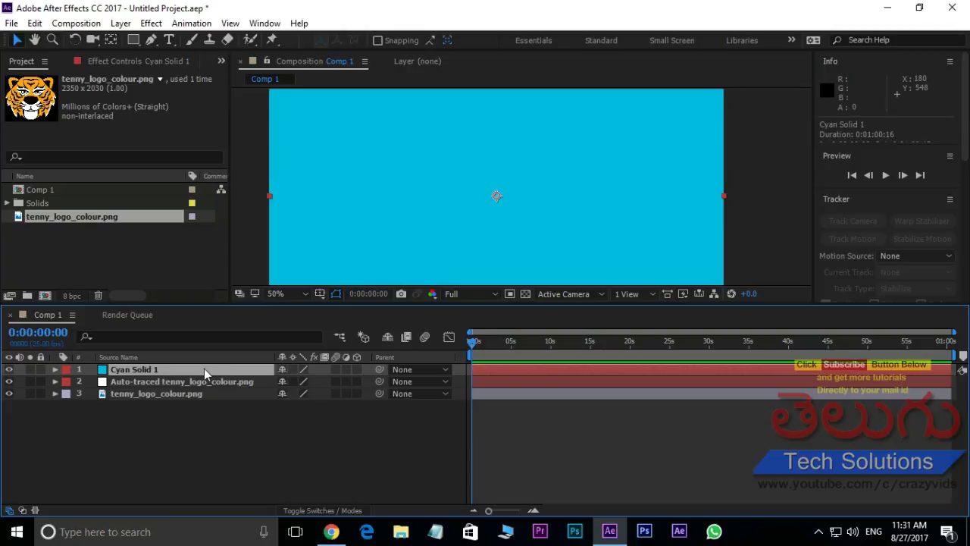
left_click(151, 23)
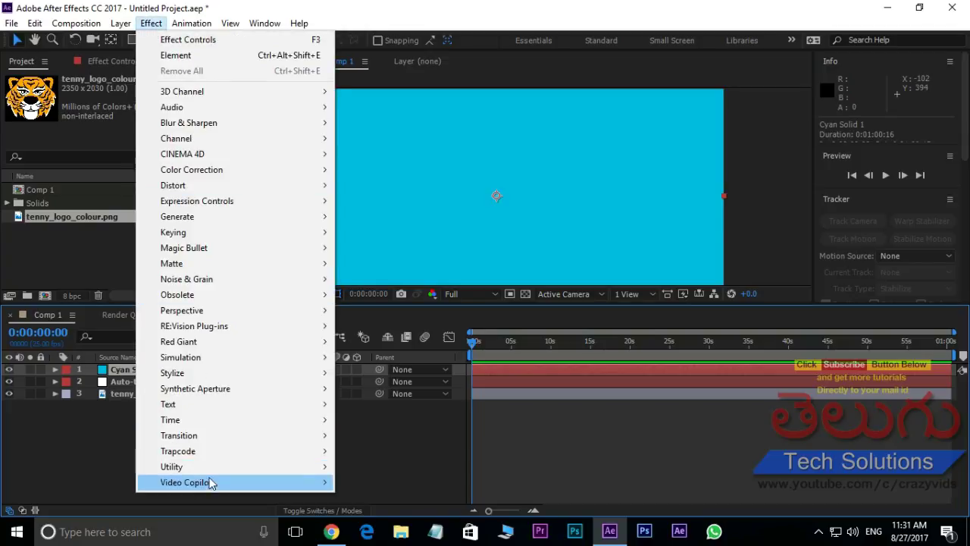
Apply Element to Cyan Solid 1 and set Path Layer 1 to the auto-traced tiger layer.
mouse_move(210, 481)
left_click(371, 485)
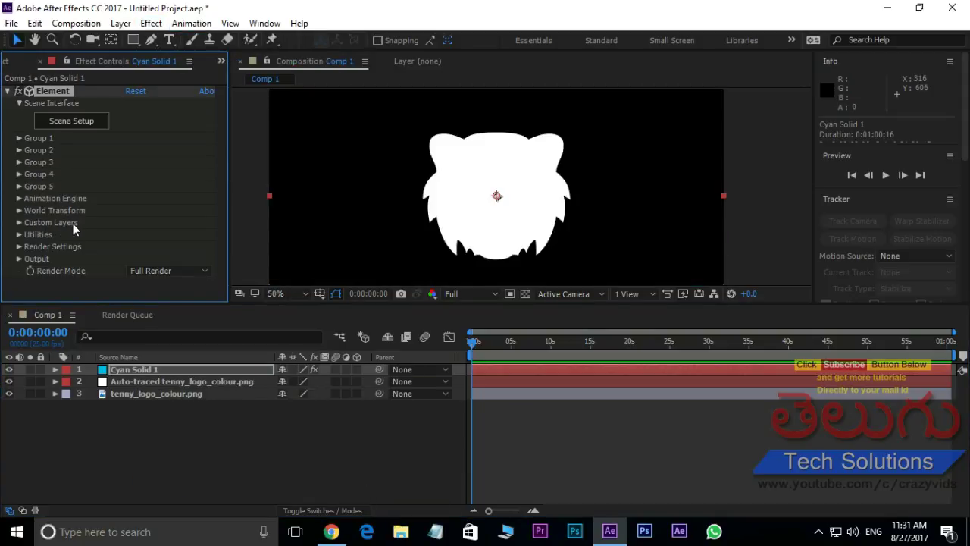
left_click(19, 222)
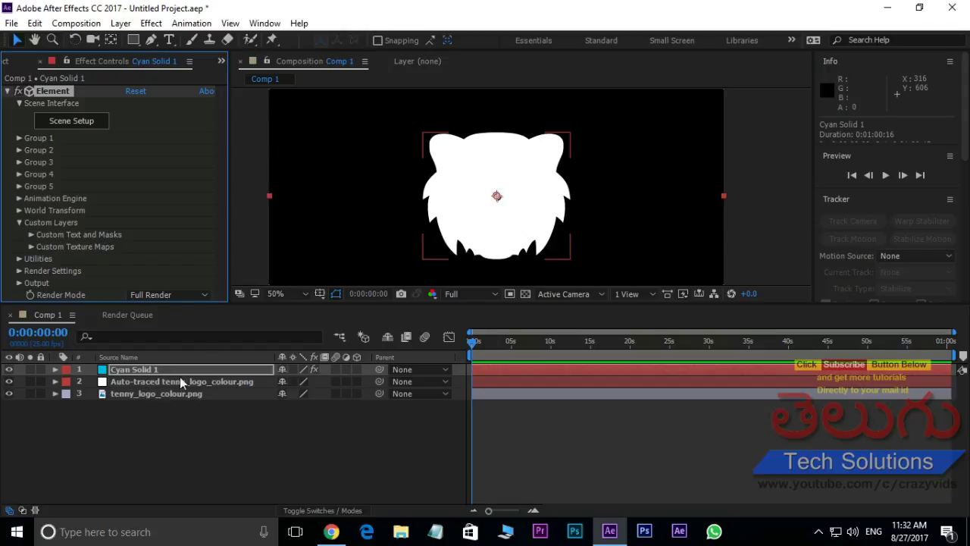
left_click(31, 235)
scroll(106, 190, "down", 3)
left_click(165, 126)
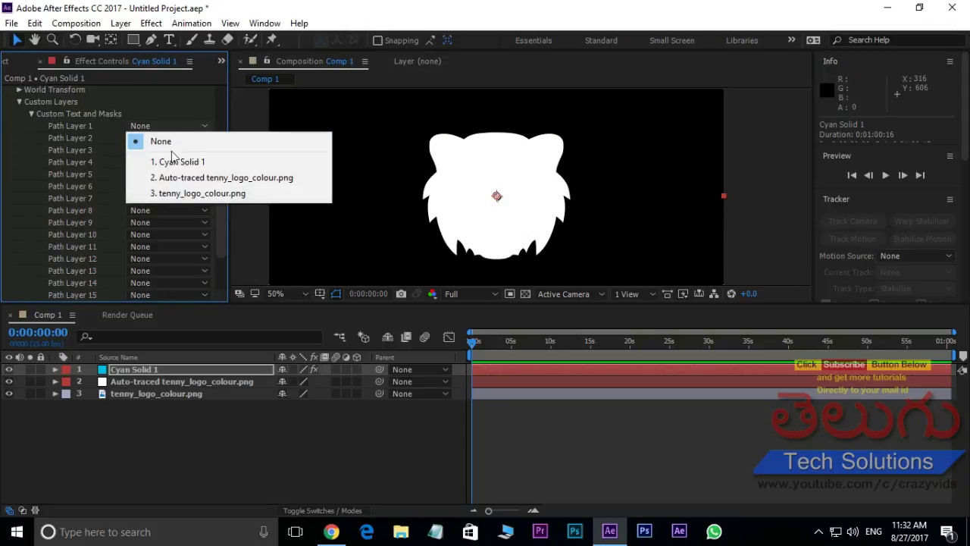
left_click(218, 180)
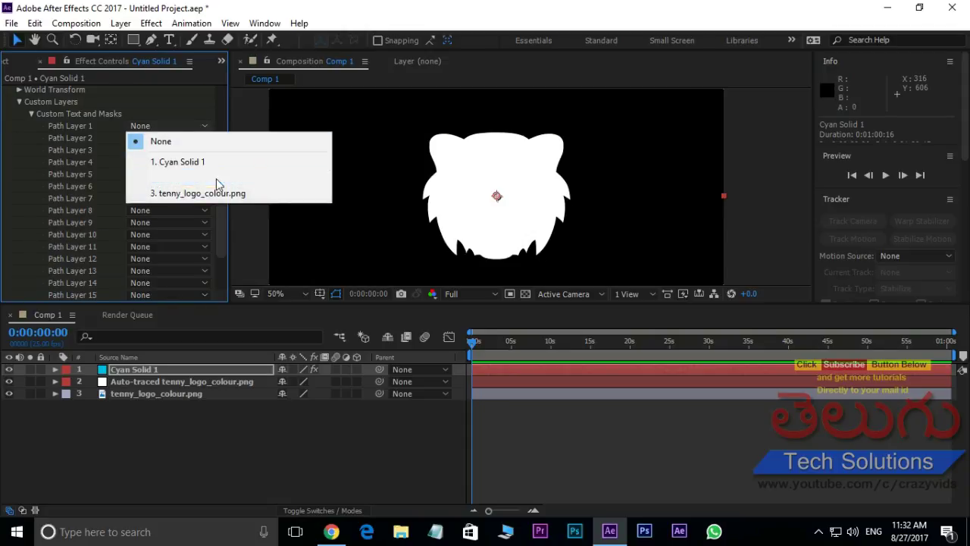
left_click(31, 114)
scroll(57, 174, "up", 3)
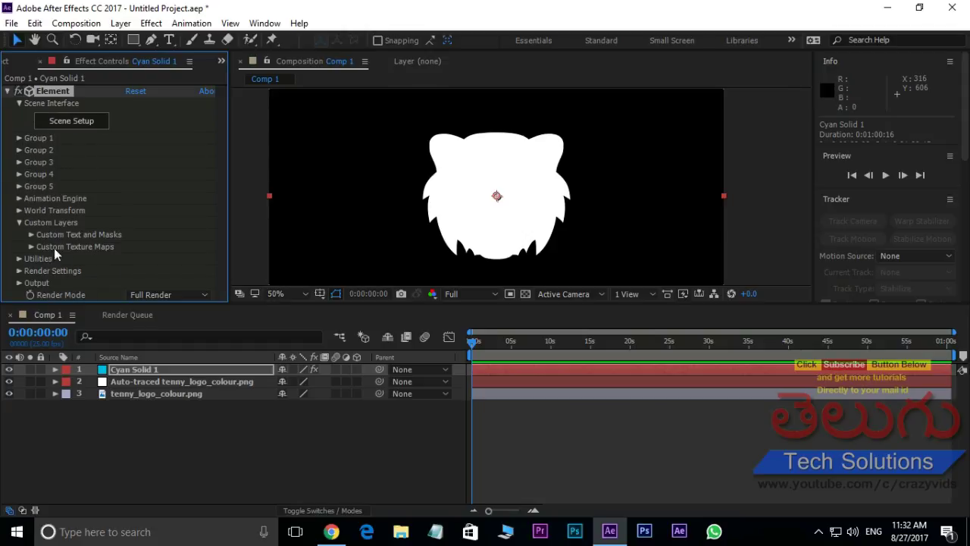
Set Element's Custom Texture Maps Layer 1 to tenny_logo_colour.png.
left_click(32, 246)
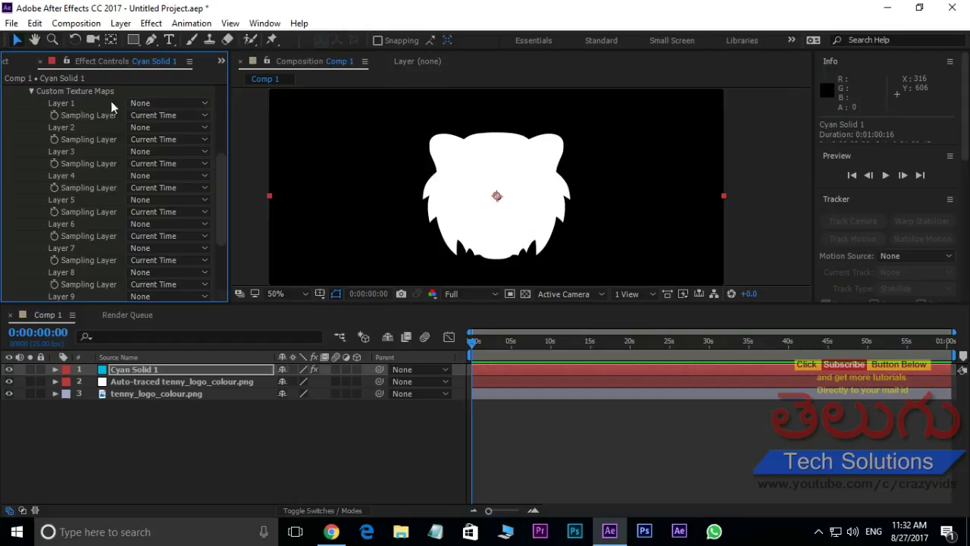
left_click(199, 103)
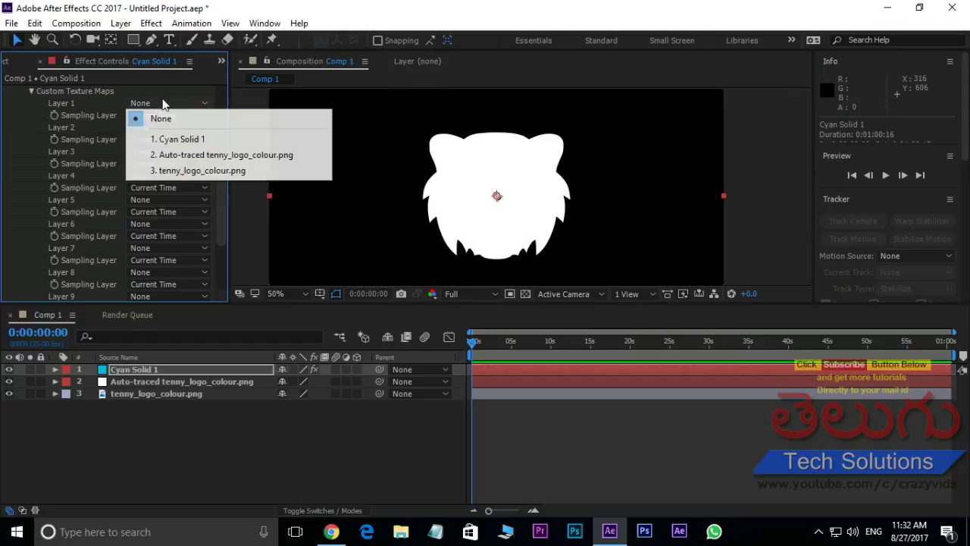
left_click(203, 173)
left_click(32, 92)
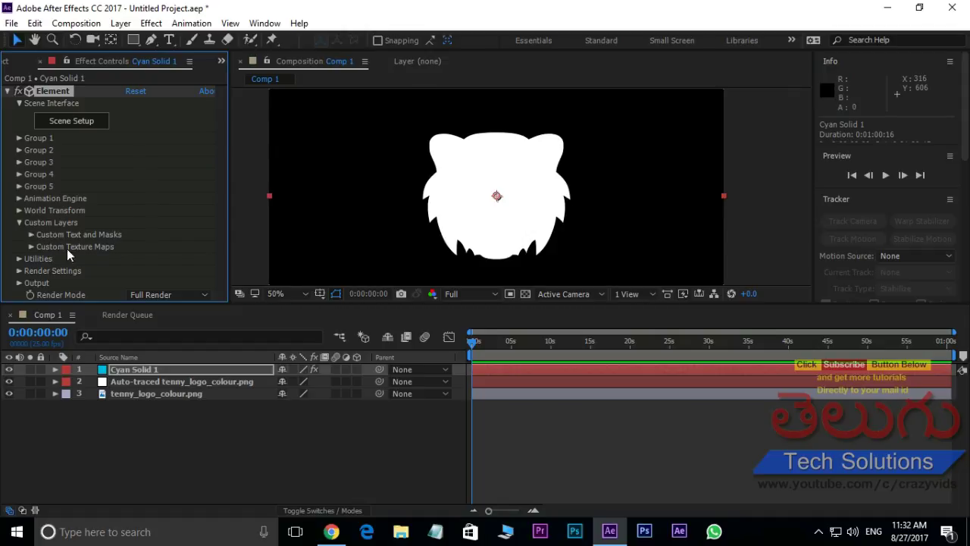
Extrude Custom Path 1 into a 3D tiger-head model and scale it thicker along Z.
left_click(72, 122)
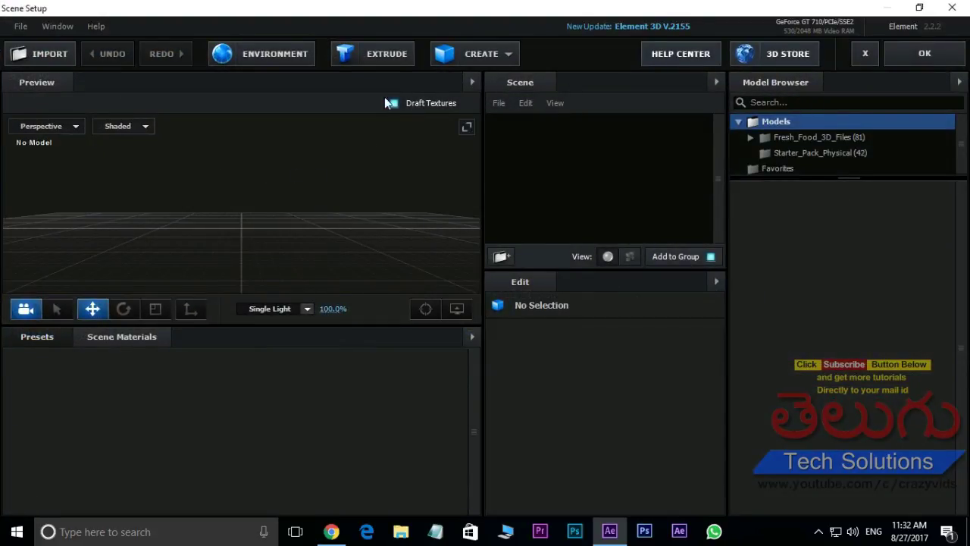
left_click(382, 54)
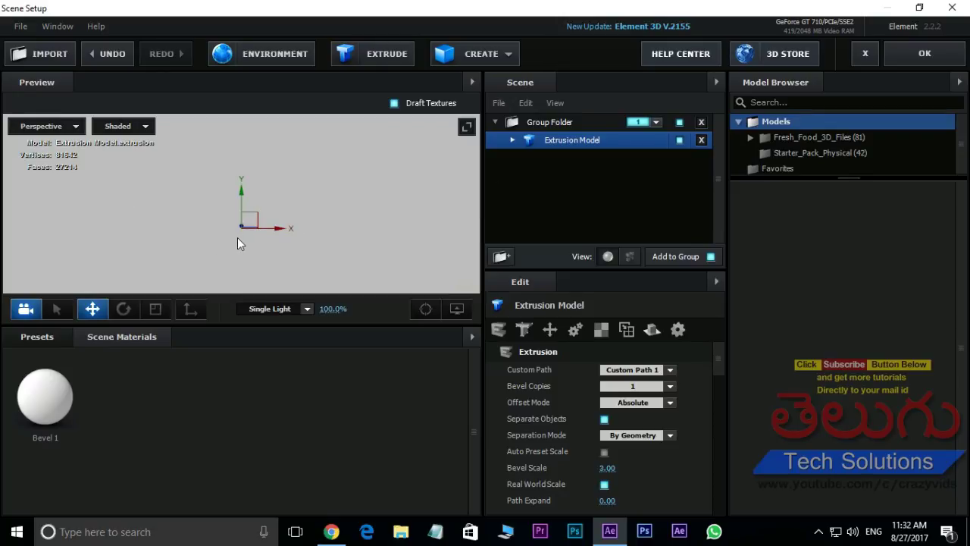
scroll(234, 230, "down", 3)
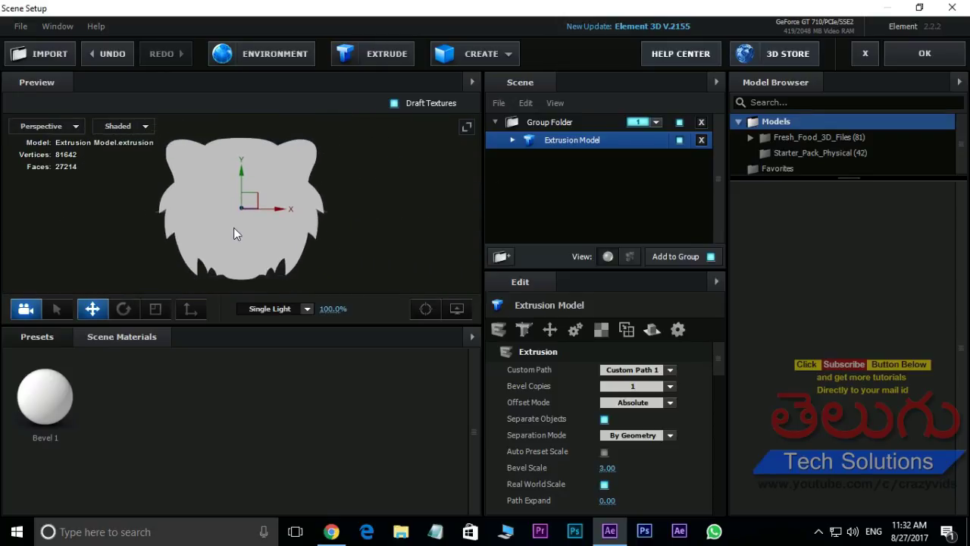
left_click_drag(223, 225, 266, 247)
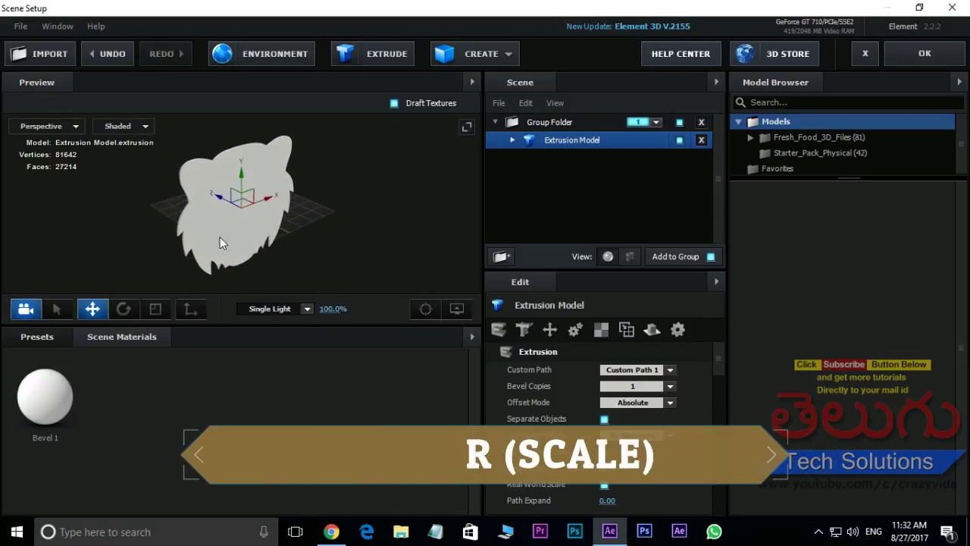
key("r")
left_click_drag(216, 202, 273, 239)
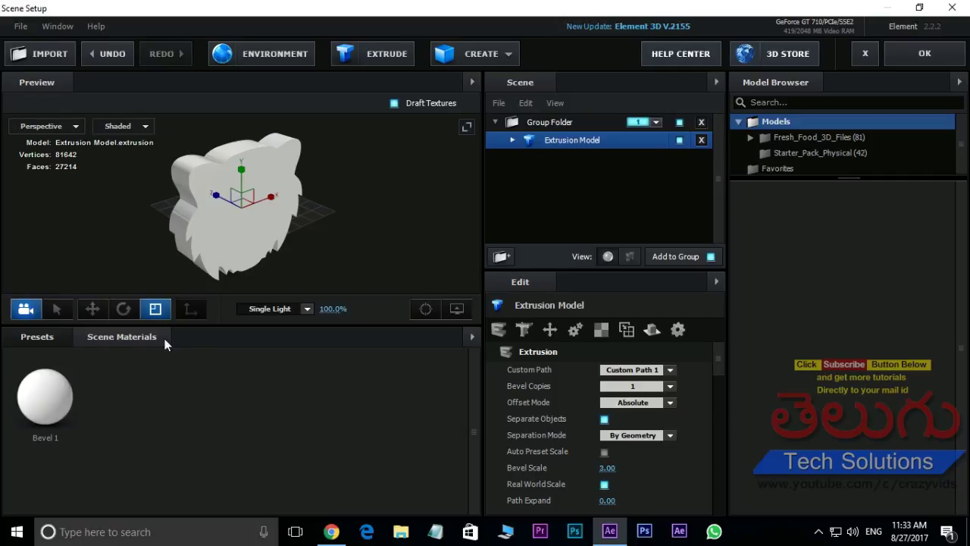
Inspect the Bevel 1 material, trying a red diffuse colour but cancelling to keep white.
left_click(38, 403)
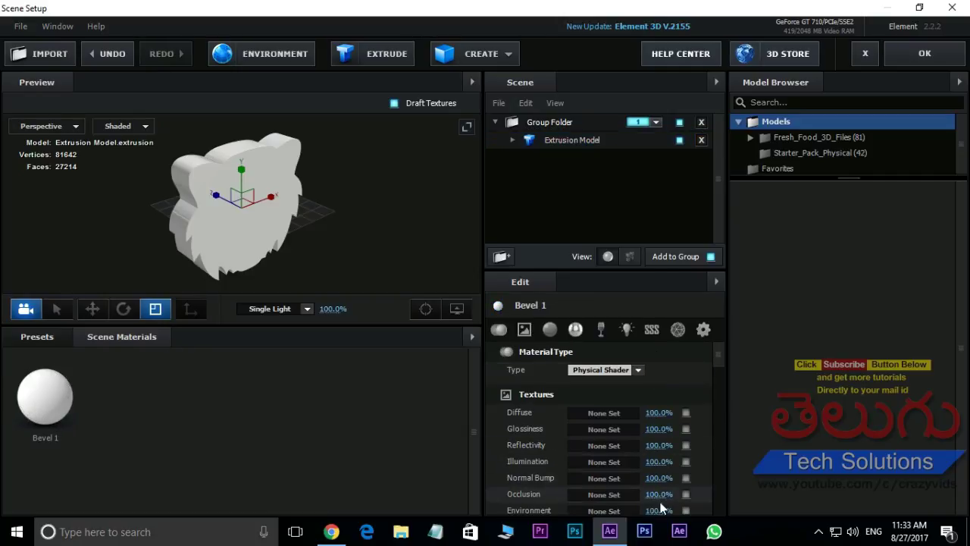
scroll(716, 366, "down", 3)
scroll(720, 371, "down", 2)
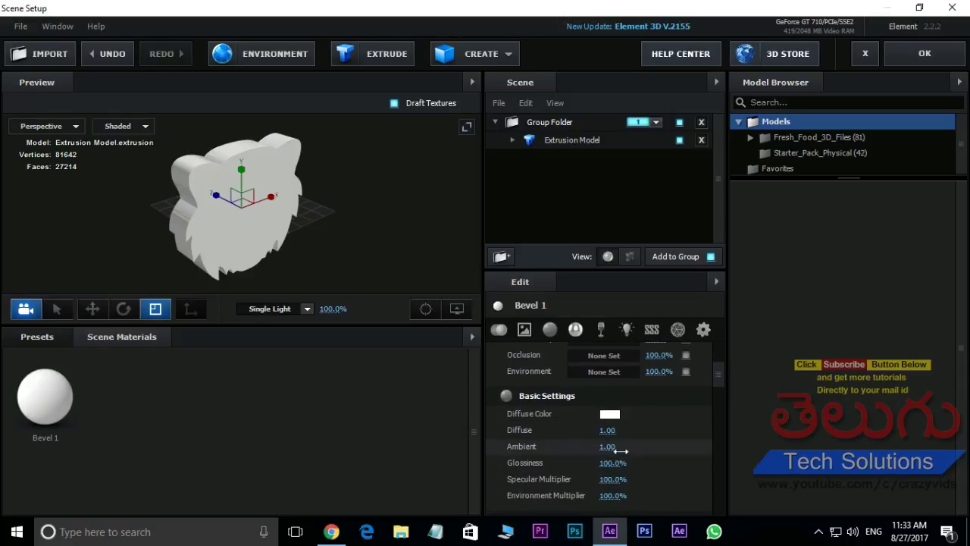
left_click(607, 415)
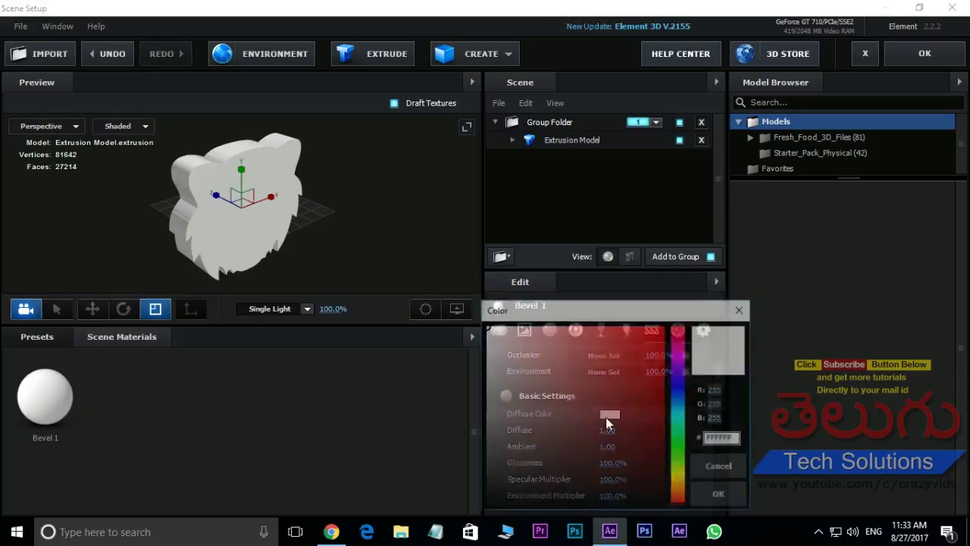
left_click_drag(628, 361, 731, 464)
left_click(731, 467)
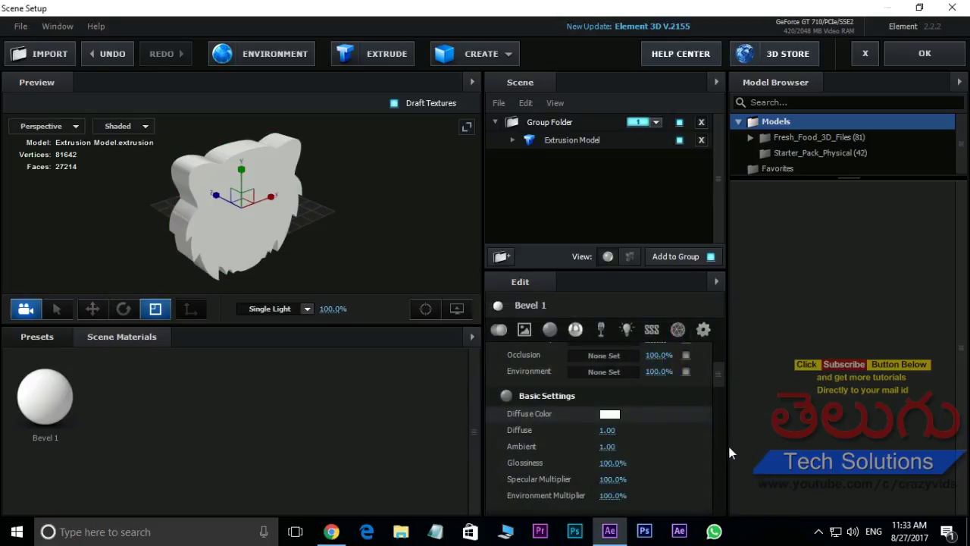
scroll(718, 383, "up", 4)
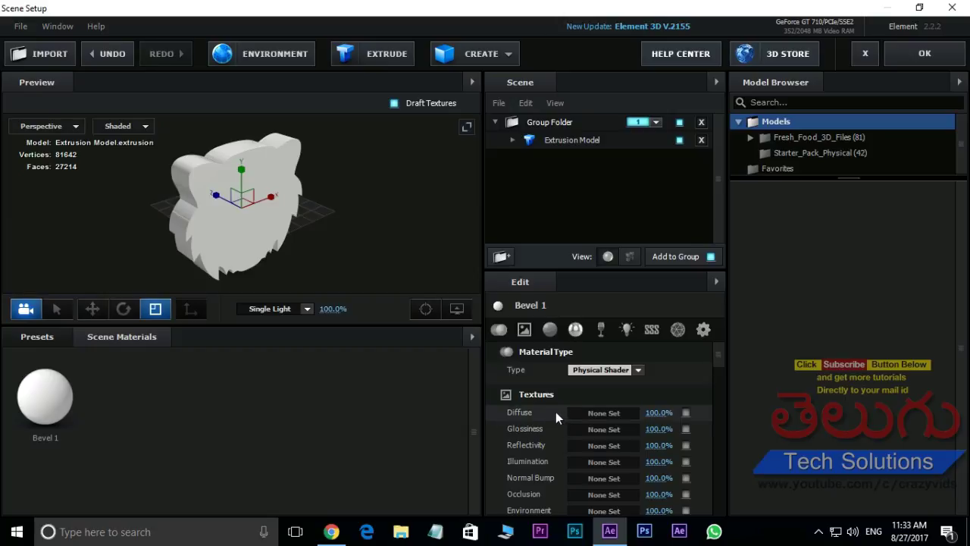
left_click(609, 412)
left_click_drag(645, 210, 638, 140)
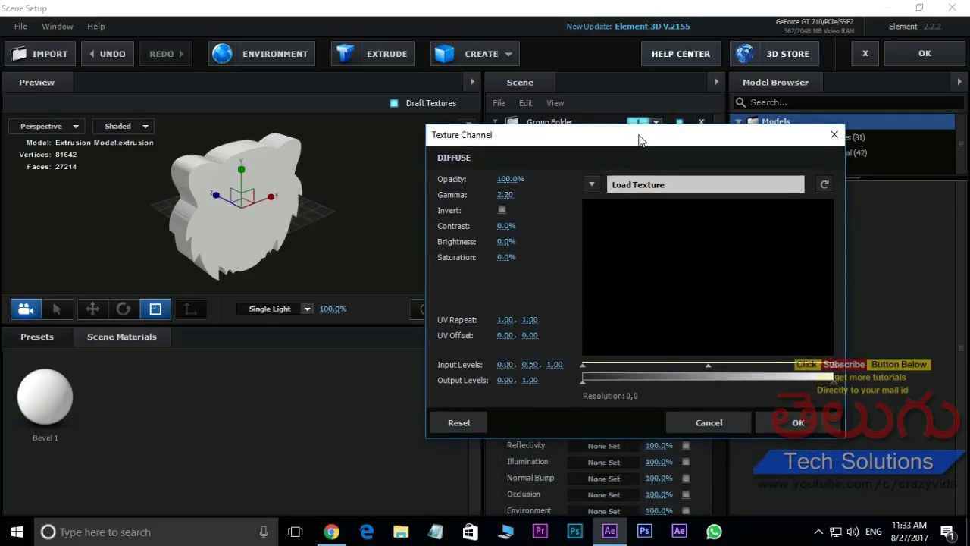
left_click(592, 185)
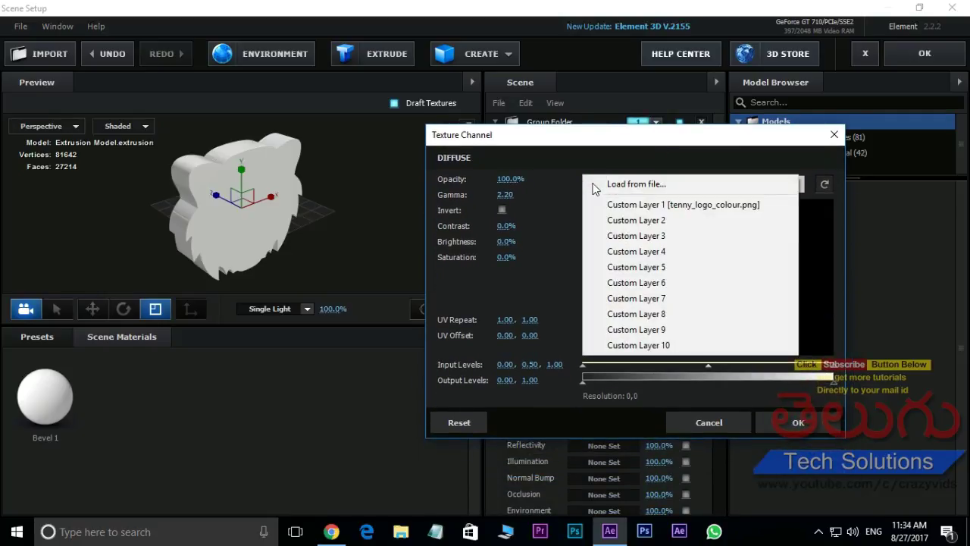
left_click(700, 208)
left_click(801, 420)
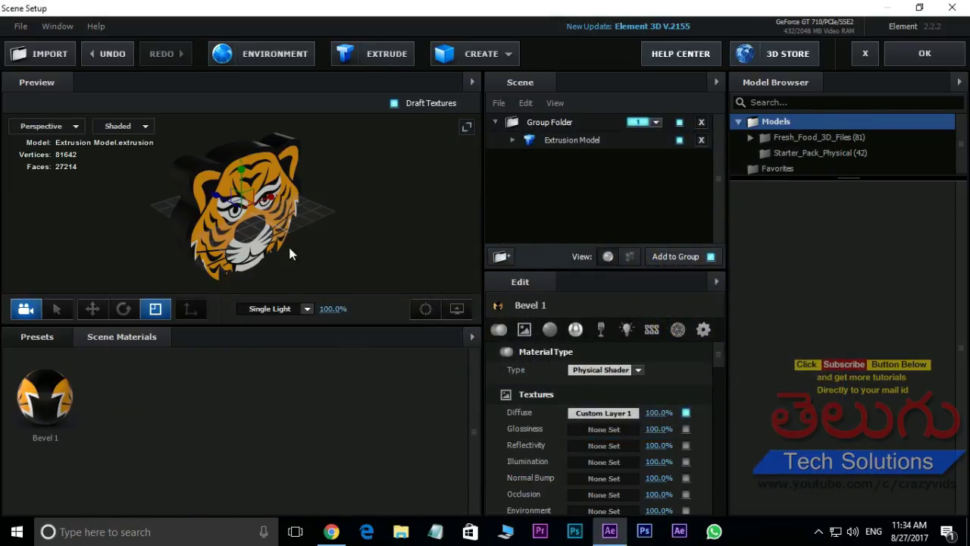
left_click_drag(288, 247, 176, 219)
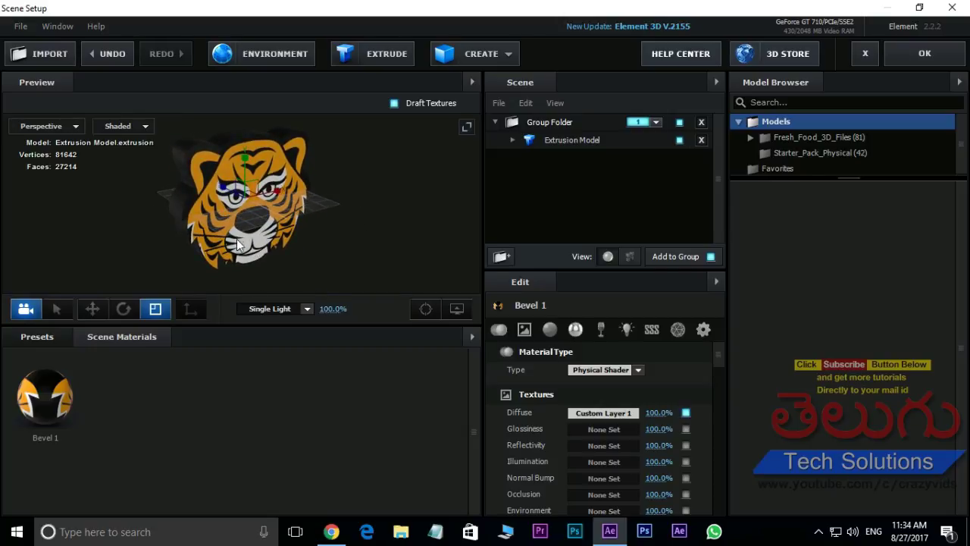
left_click_drag(238, 240, 211, 235)
left_click_drag(338, 192, 269, 239)
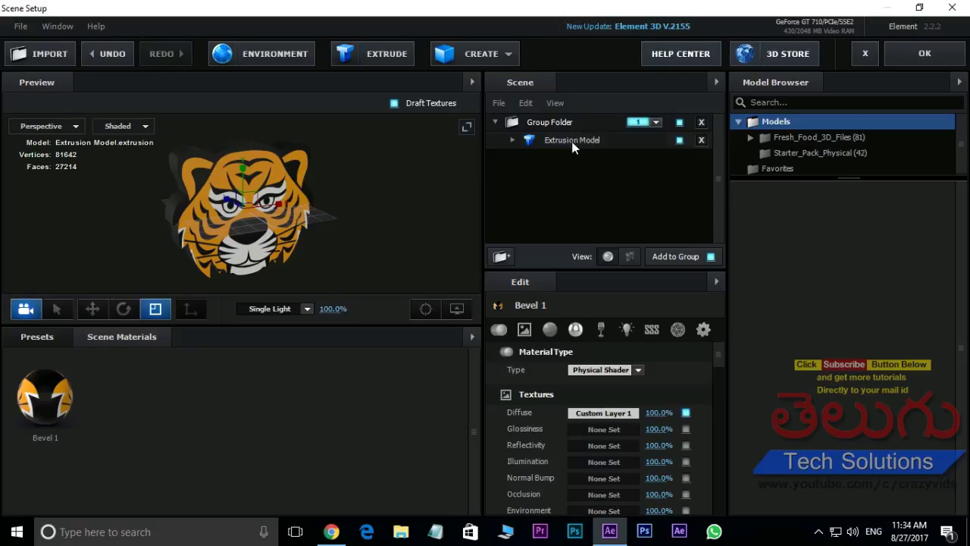
Select the Extrusion Model and bring up its UV Mapping settings.
left_click(574, 144)
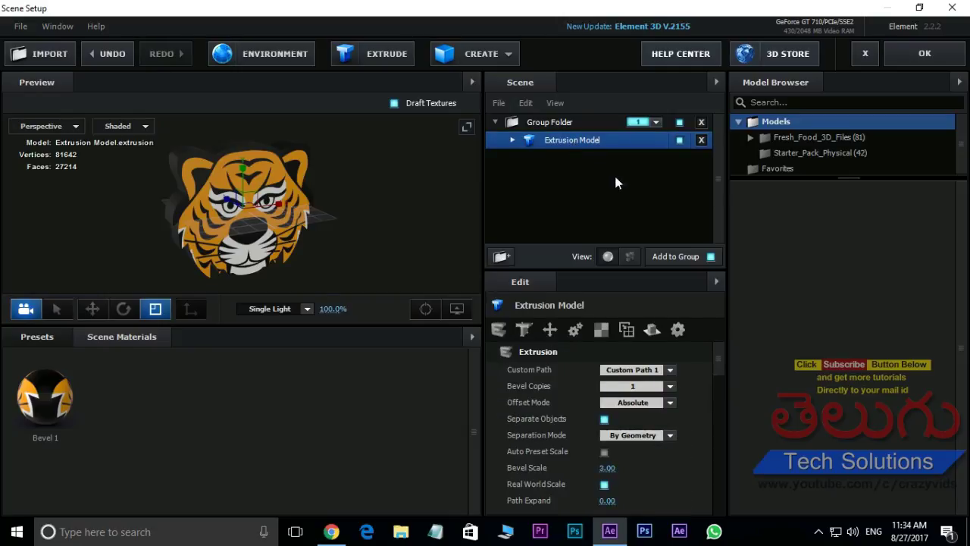
left_click(602, 332)
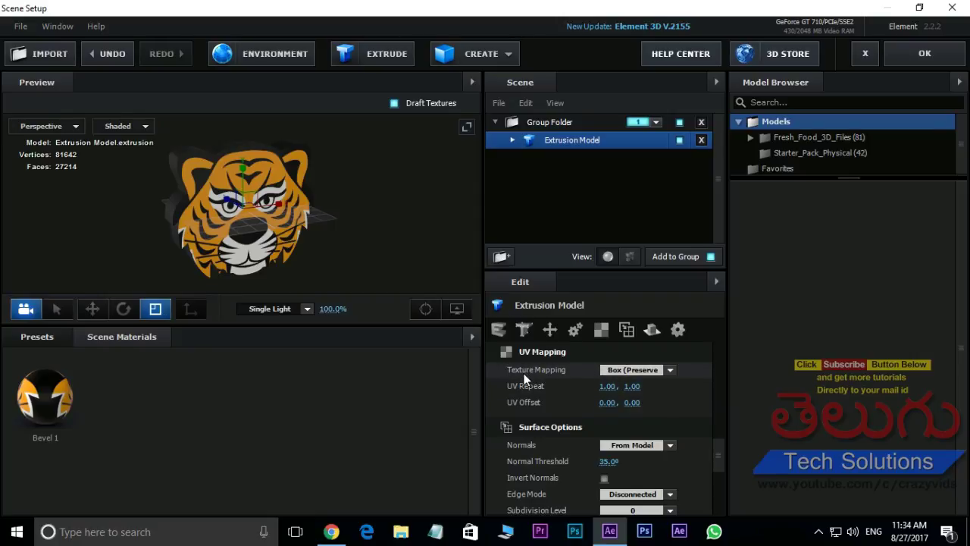
left_click(669, 370)
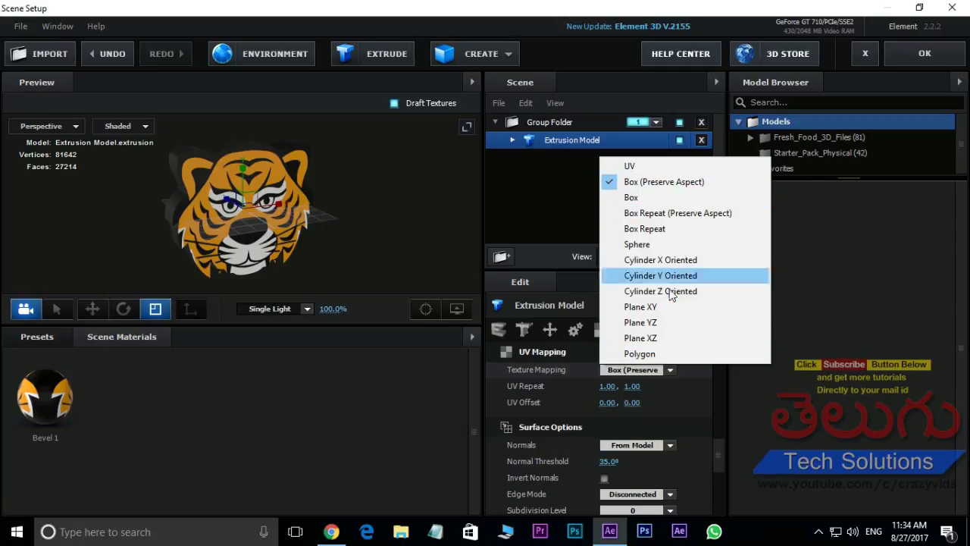
left_click(252, 228)
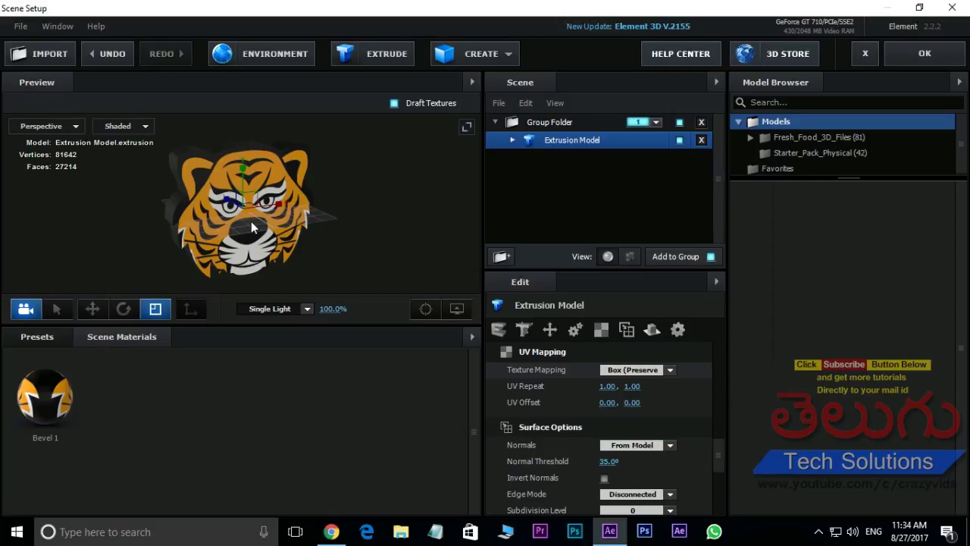
left_click_drag(252, 227, 319, 257)
Try Sphere, Plane XY and Box texture mapping on the tiger model, orbiting to compare.
left_click(640, 371)
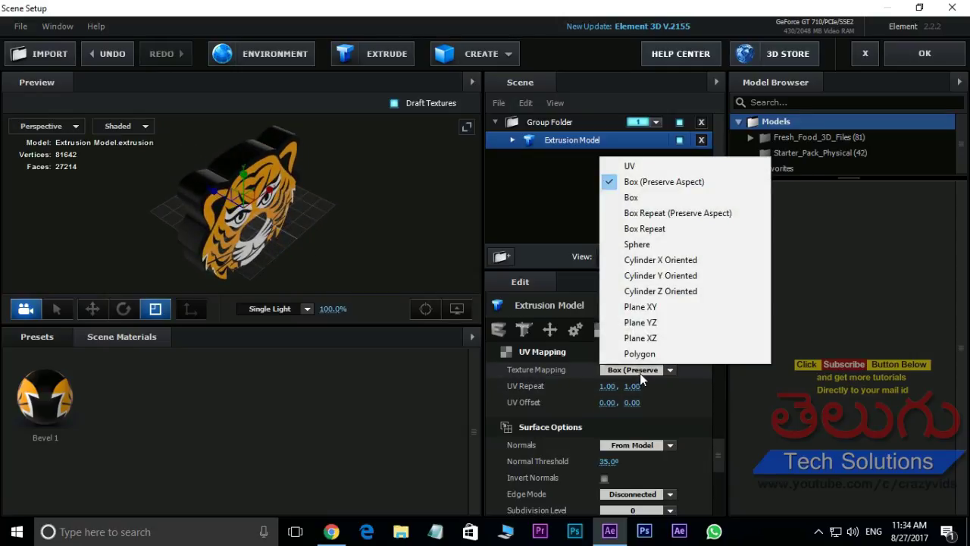
left_click(644, 246)
left_click_drag(298, 245, 282, 227)
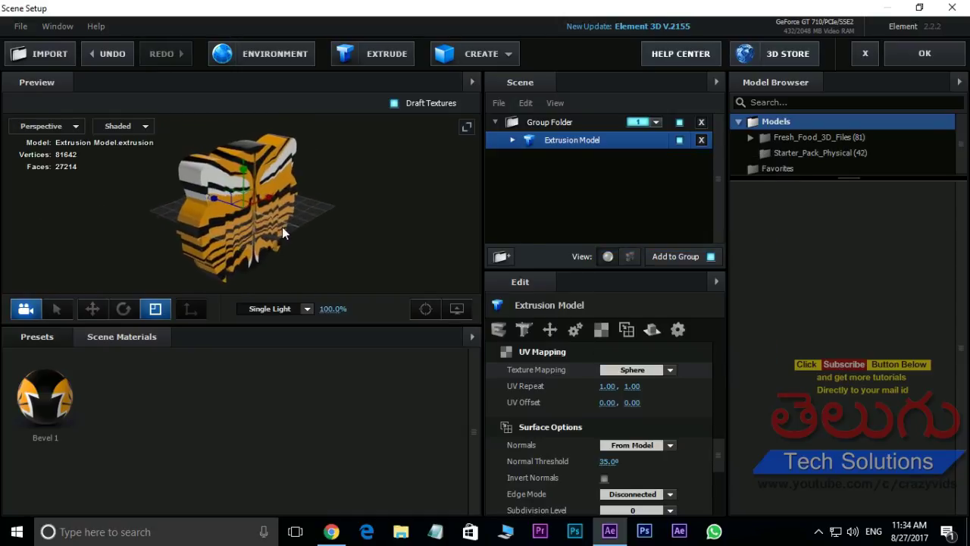
left_click(641, 373)
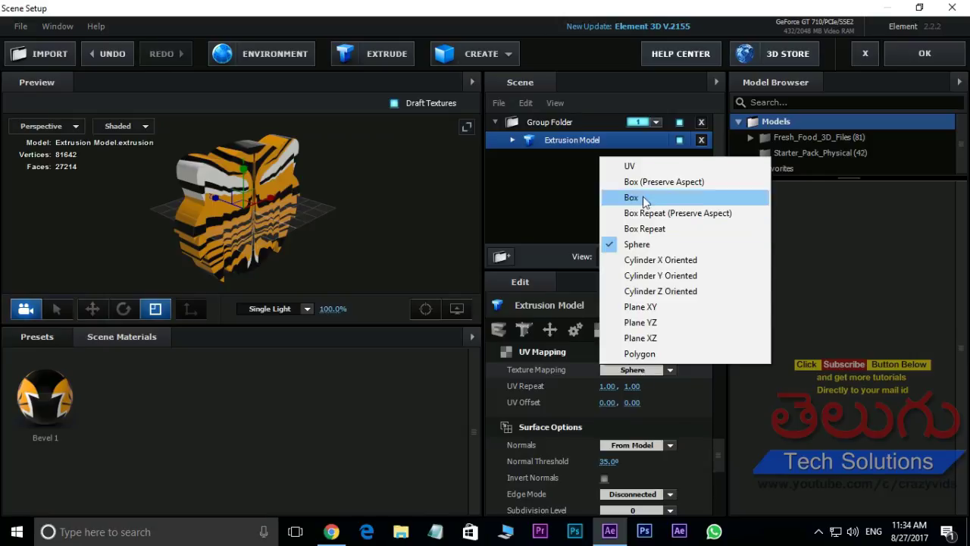
left_click(642, 307)
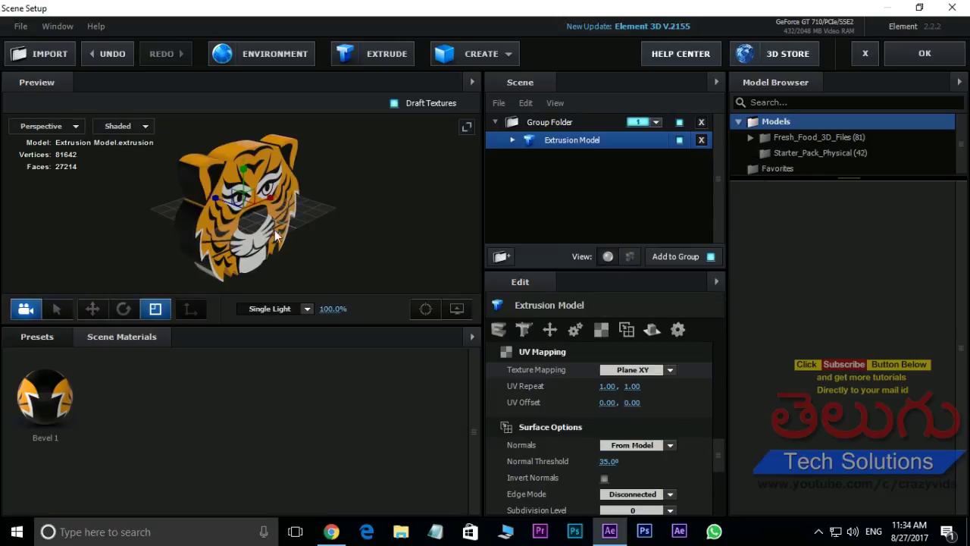
left_click_drag(278, 235, 234, 184)
left_click(632, 369)
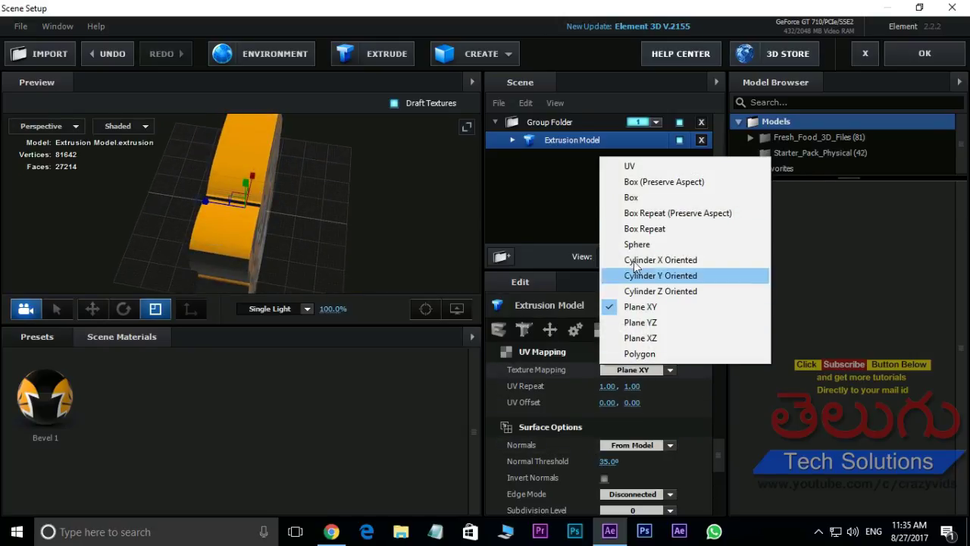
left_click(626, 197)
left_click_drag(288, 258, 303, 245)
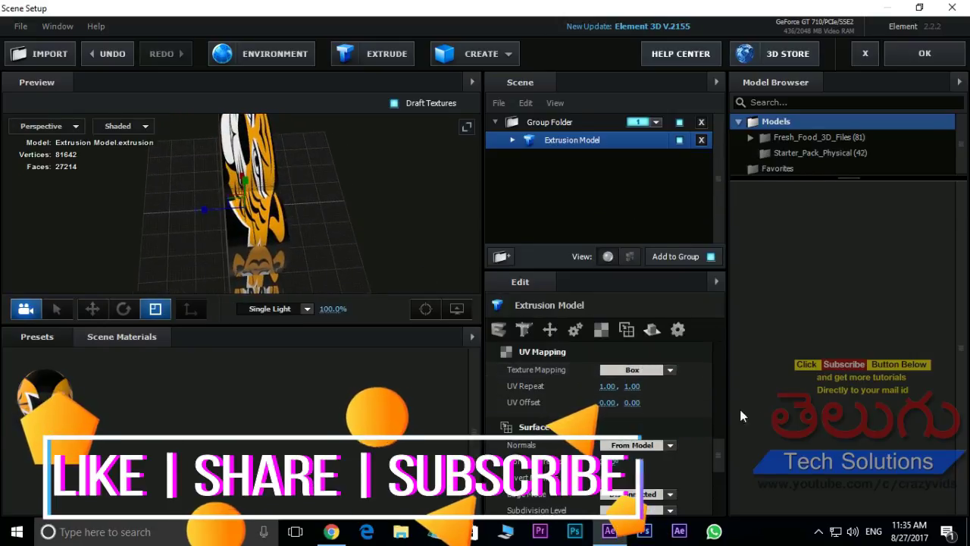
Try Box (Preserve Aspect) mapping, then settle on Plane XY texture mapping.
left_click(645, 371)
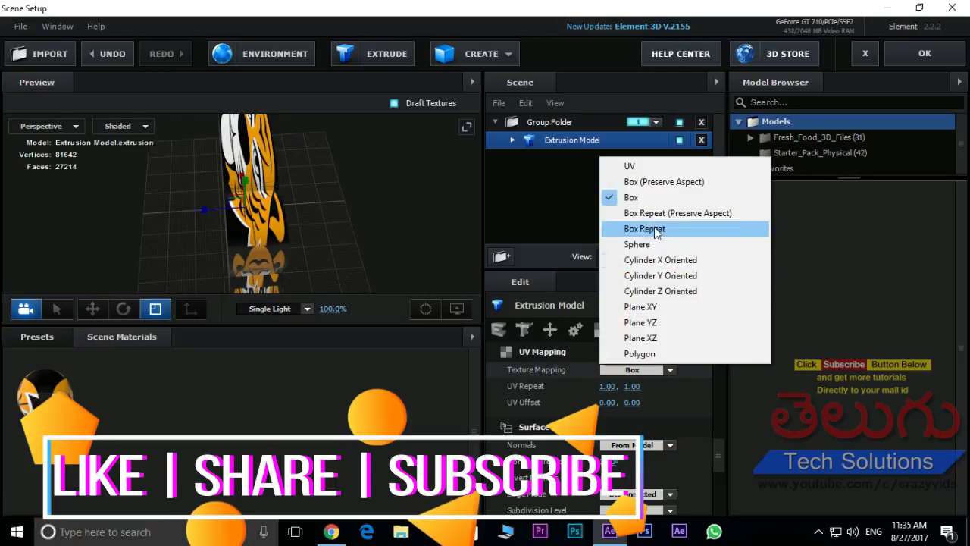
left_click(655, 182)
left_click_drag(380, 257, 250, 212)
left_click(644, 370)
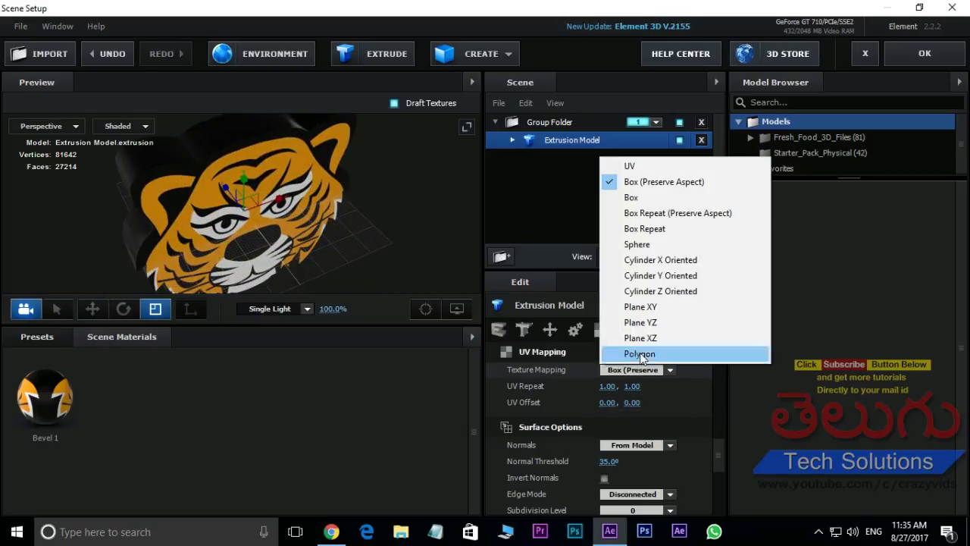
left_click(651, 313)
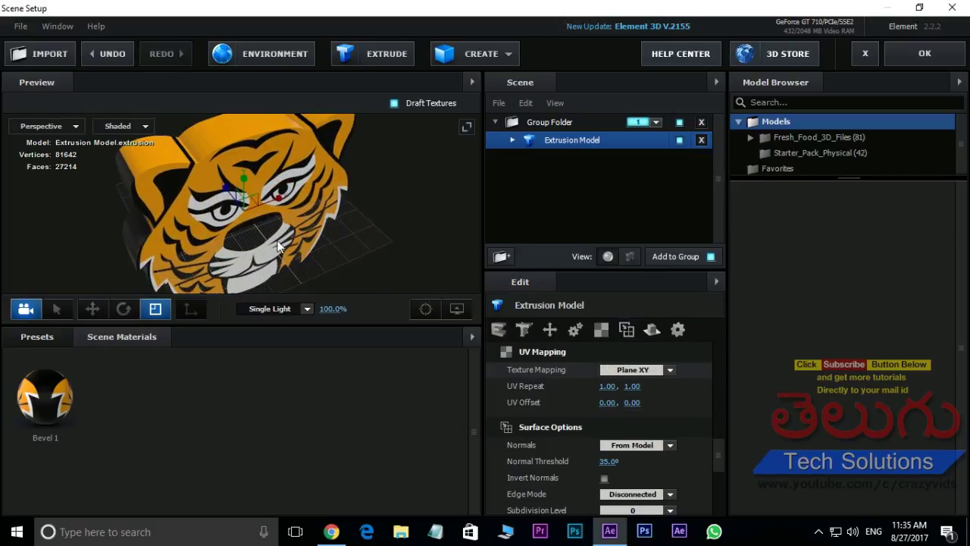
left_click_drag(368, 254, 276, 208)
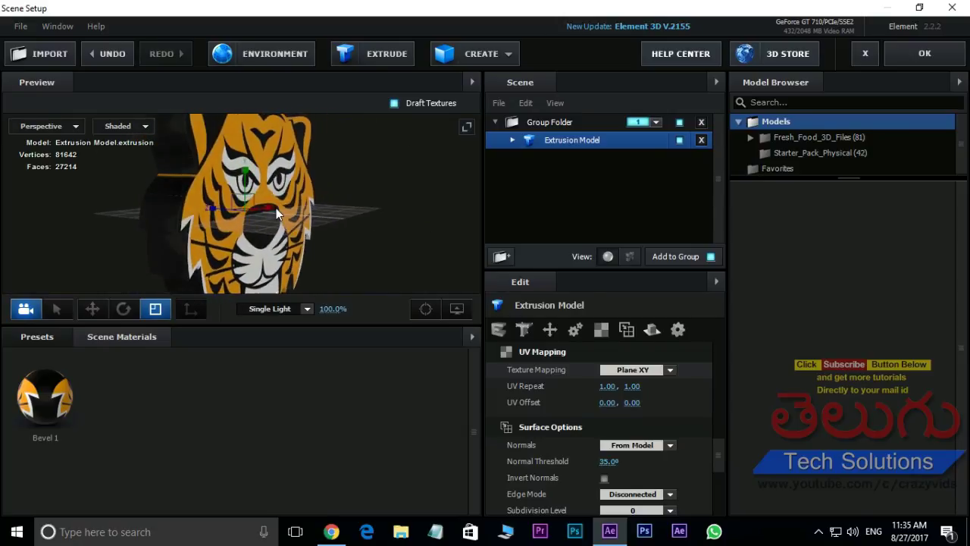
Reset to a frontal view and test a UV Repeat of 2 by 2.
left_click(425, 309)
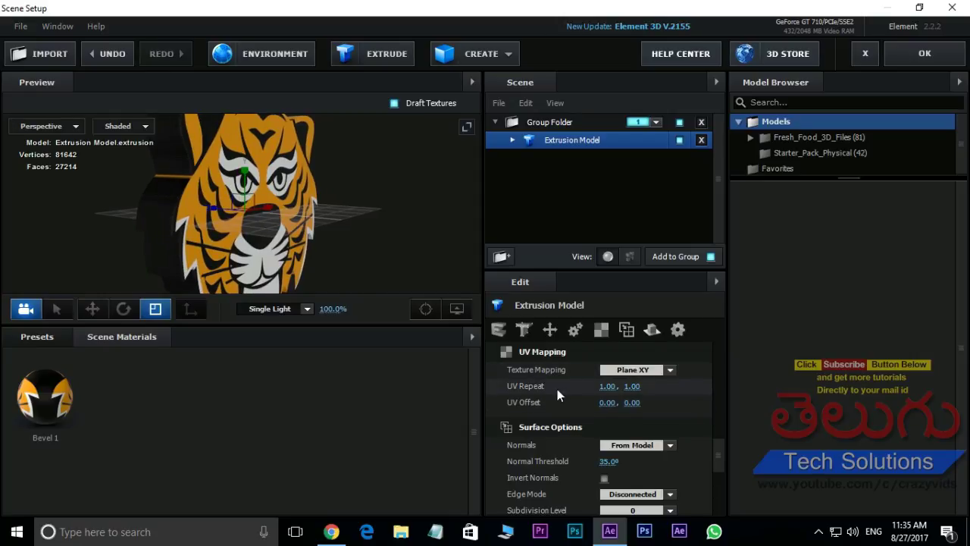
scroll(204, 222, "up", 5)
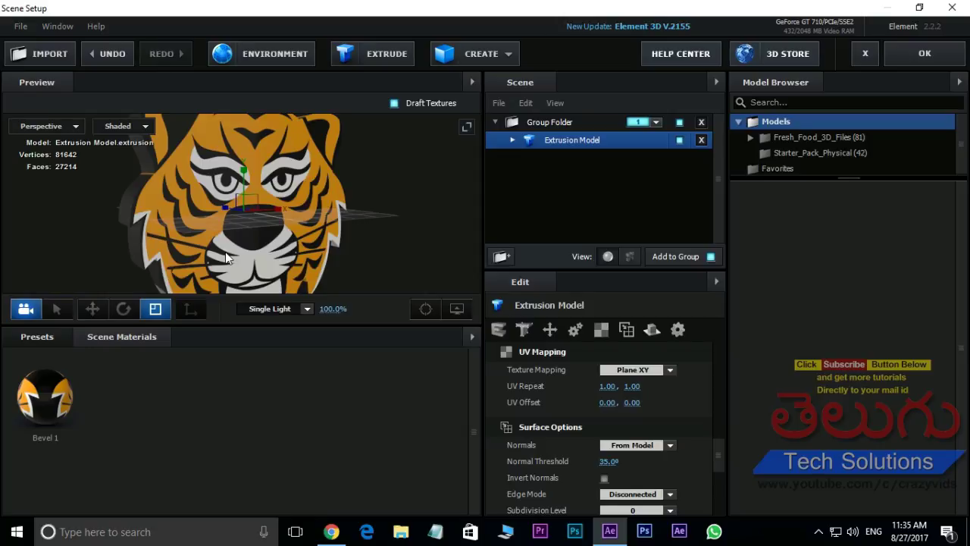
left_click(608, 387)
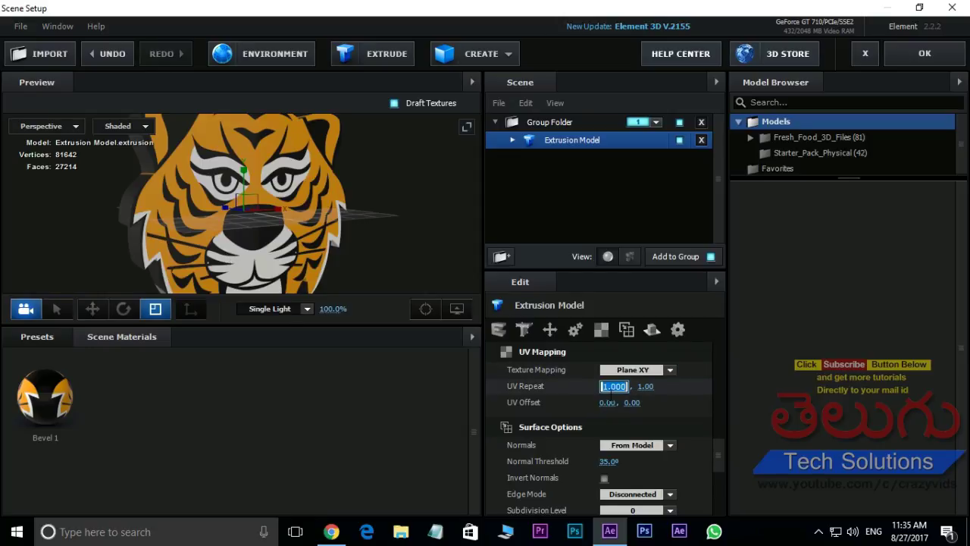
type("2")
key("Return")
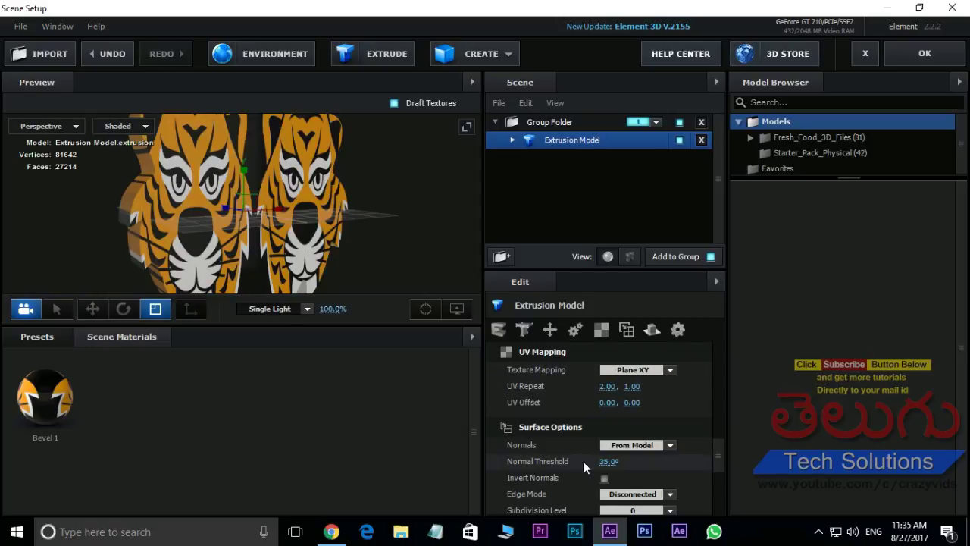
left_click(632, 387)
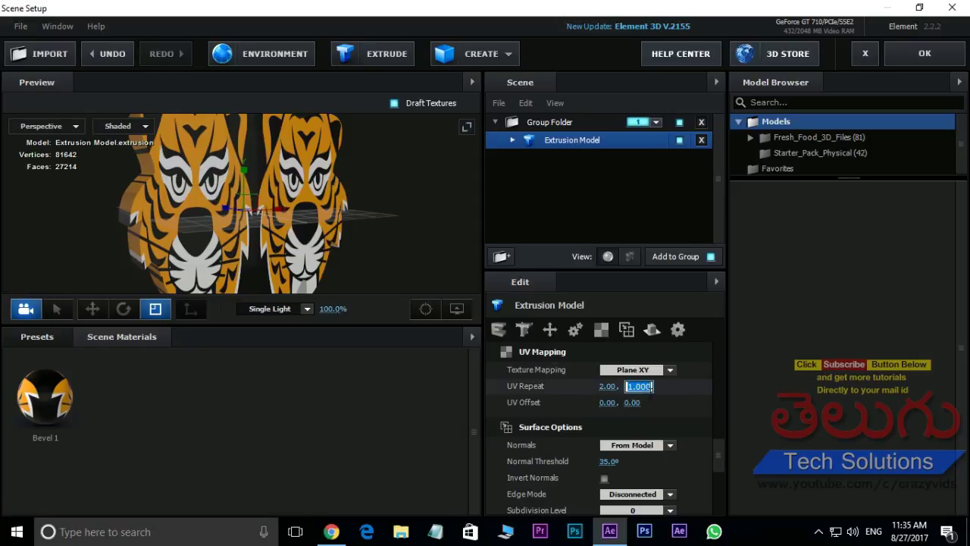
type("2")
key("Return")
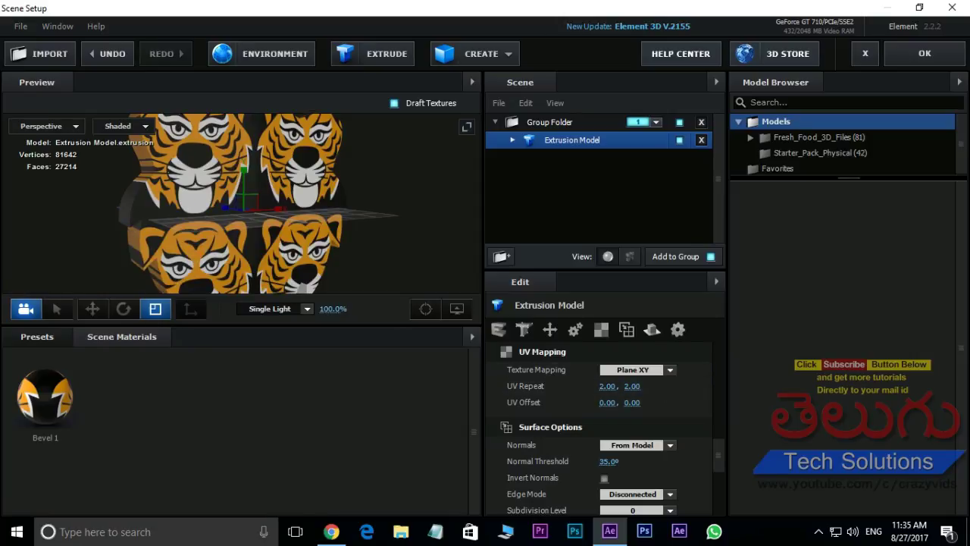
Experiment with UV Repeat values of 1 and 10, viewing the tiled tiger up close.
left_click(608, 386)
type("1")
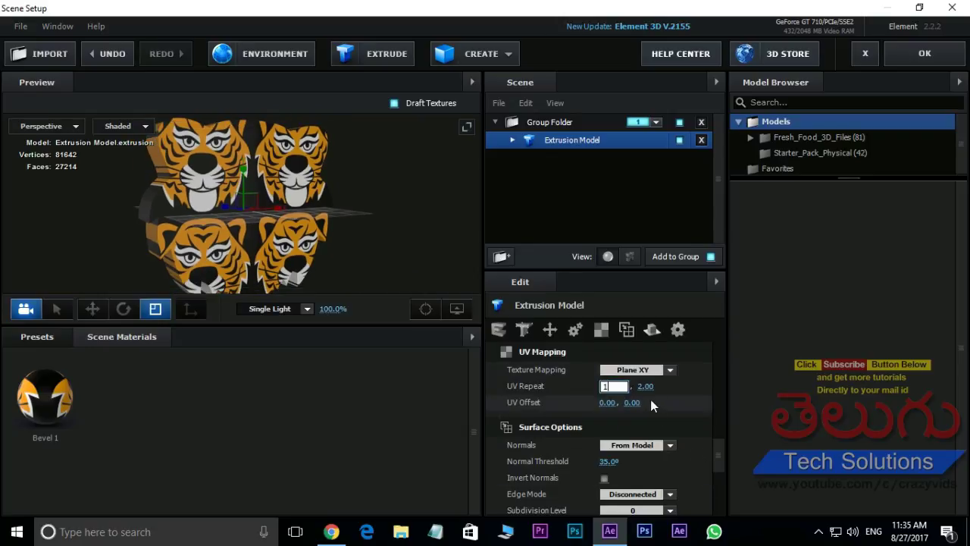
key("Return")
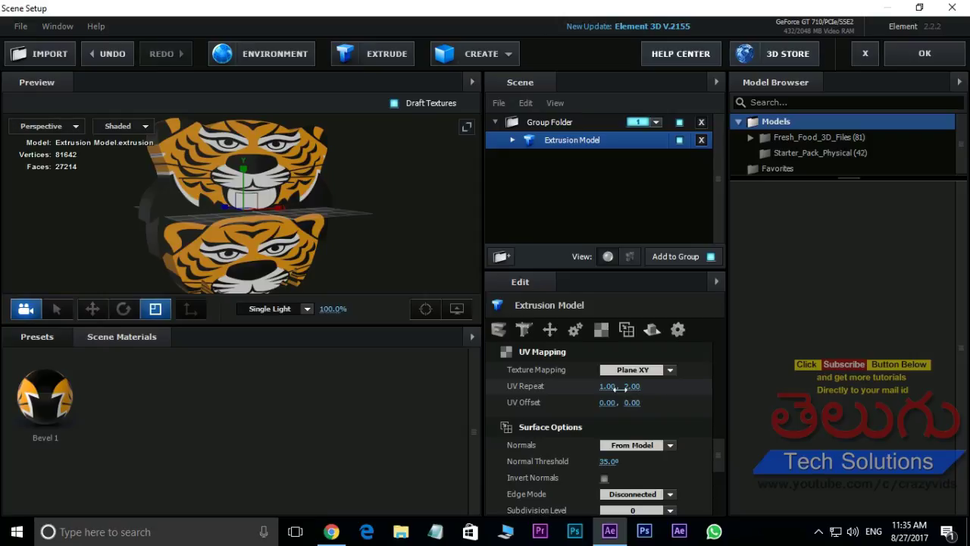
left_click(612, 388)
type("10")
key("Return")
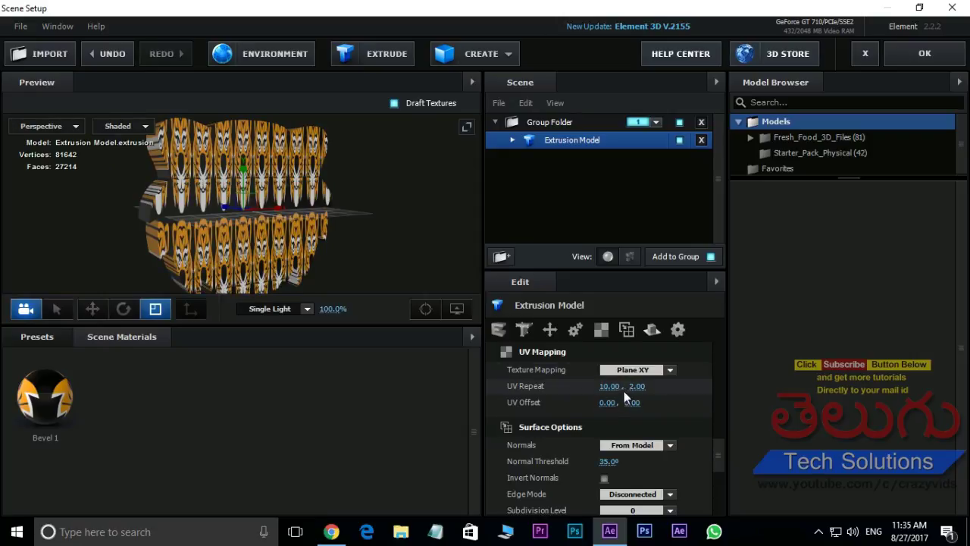
left_click(642, 388)
type("10")
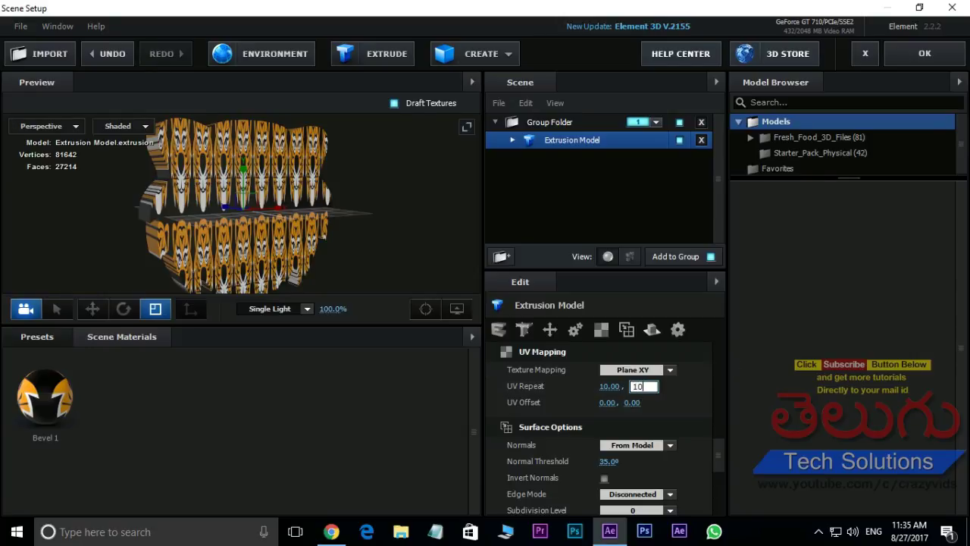
key("Return")
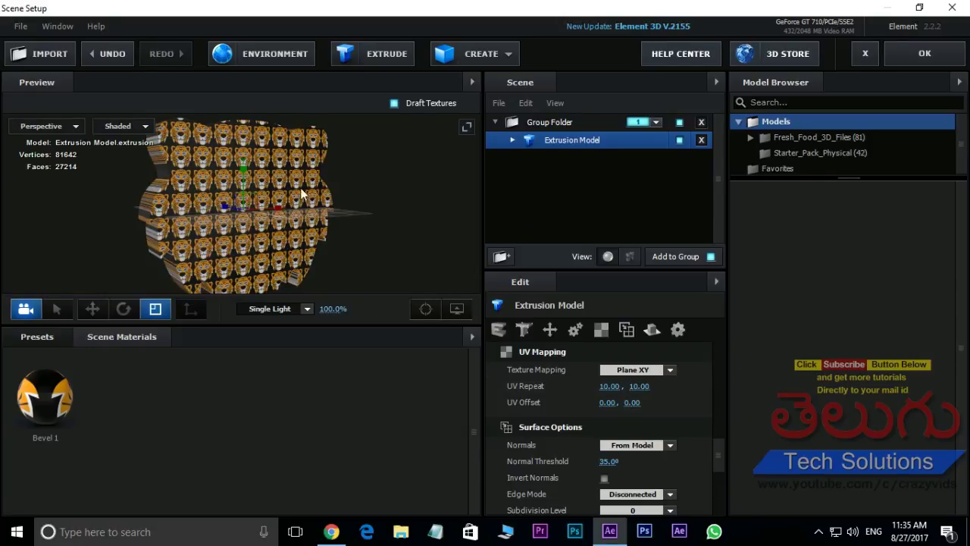
left_click_drag(302, 194, 172, 161)
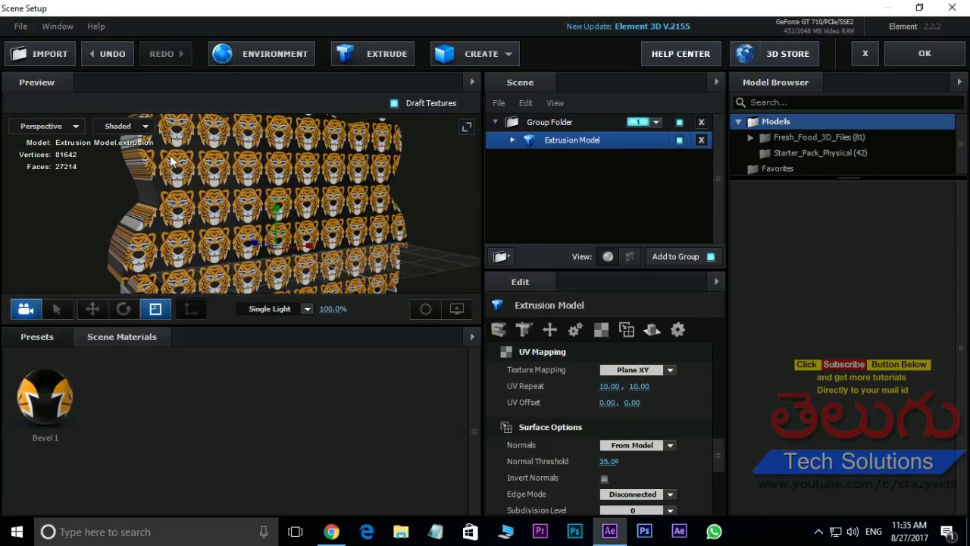
Set UV Repeat to 1.00 by 1.00 so the tiger appears once.
left_click(610, 386)
type("1")
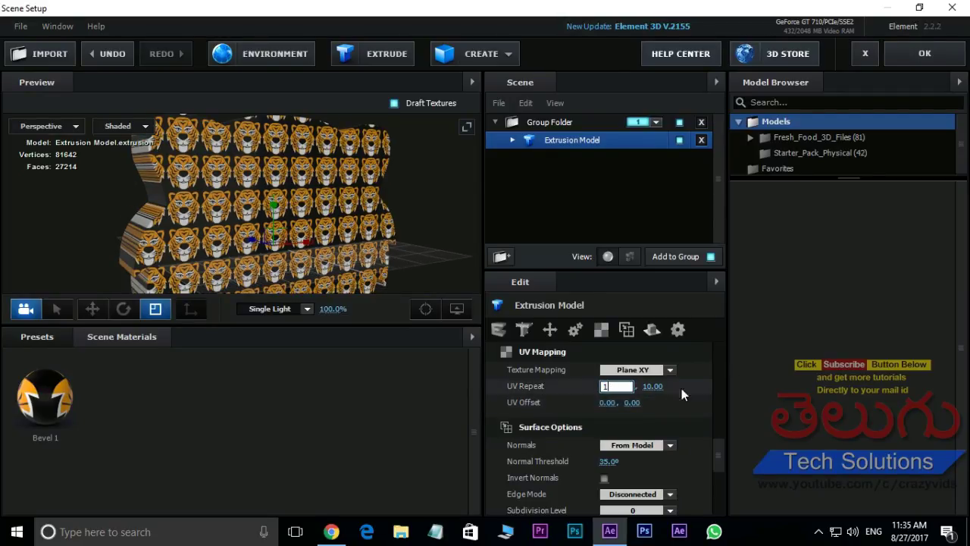
key("Tab")
type("1")
key("Return")
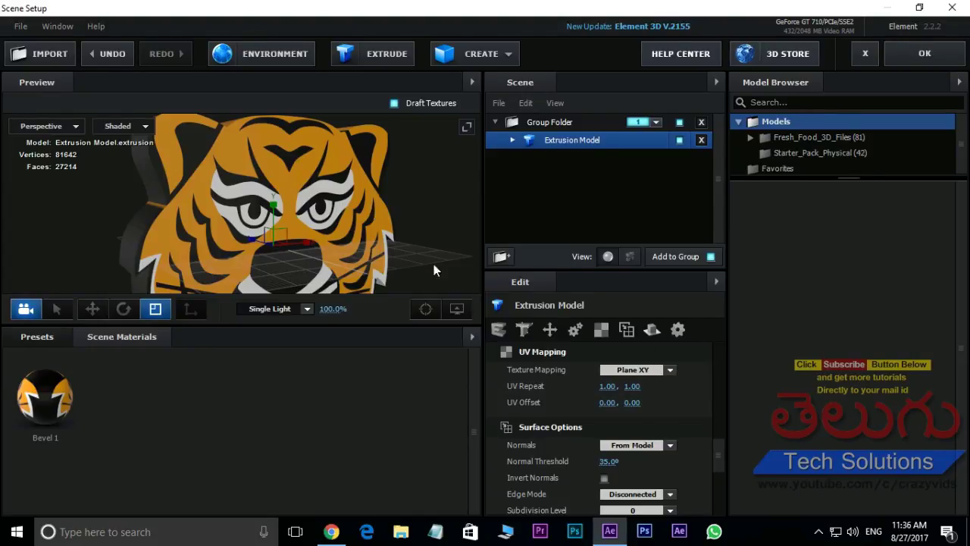
Orbit the preview while dragging UV Offset to slide the tiger texture sideways.
scroll(400, 153, "up", 2)
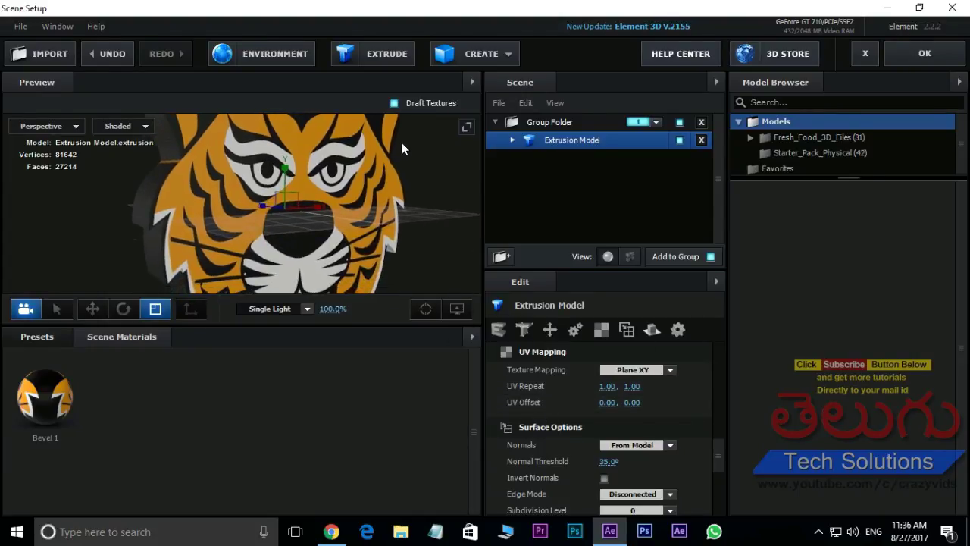
left_click_drag(401, 144, 291, 245)
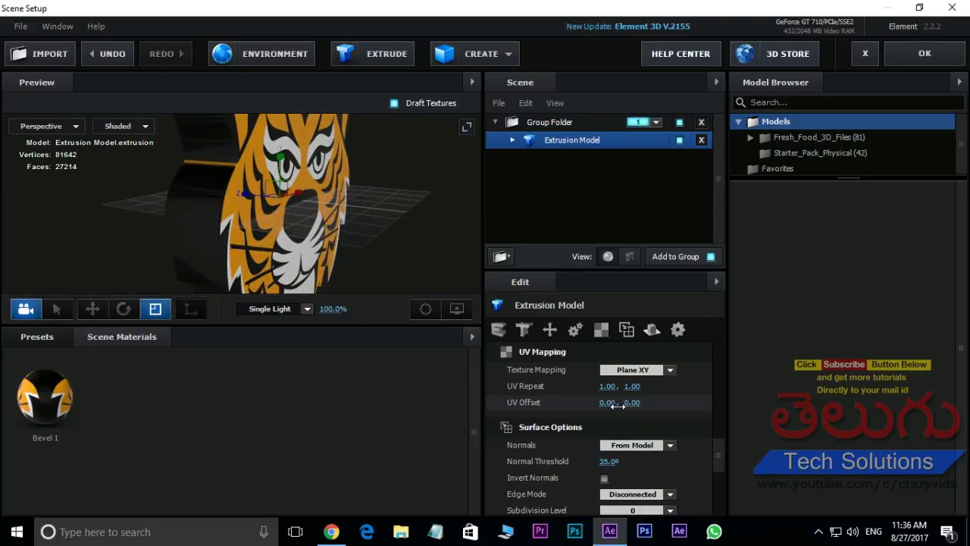
left_click_drag(607, 403, 659, 402)
left_click_drag(317, 218, 292, 221)
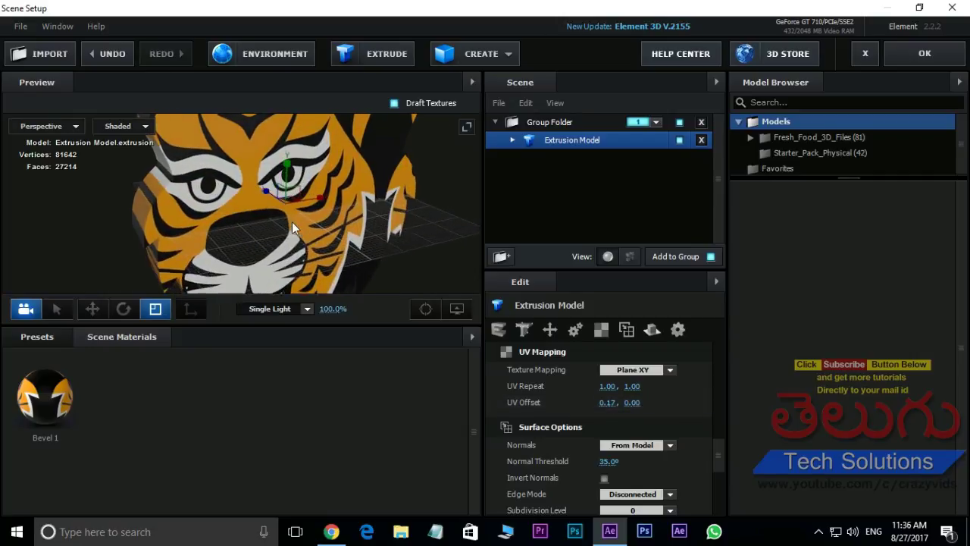
left_click_drag(631, 402, 589, 403)
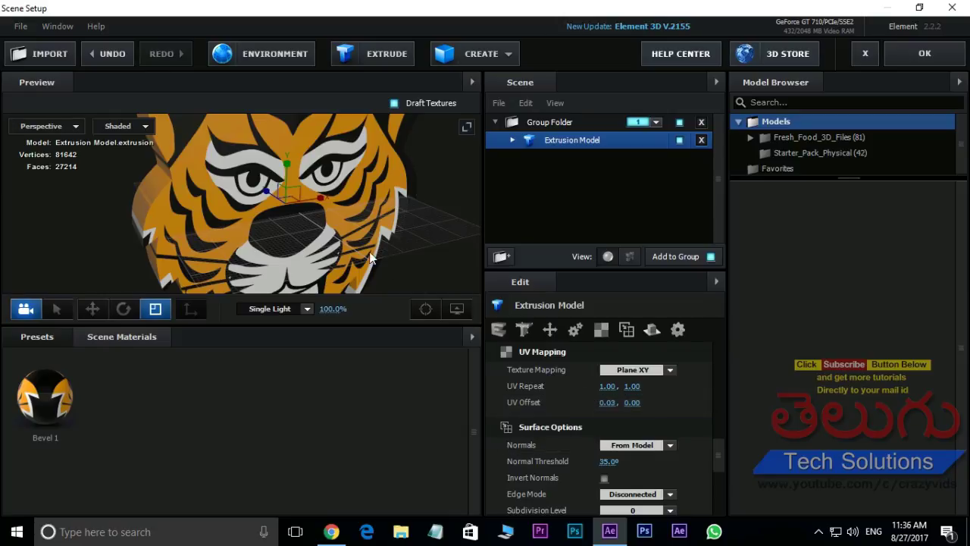
left_click_drag(371, 258, 421, 257)
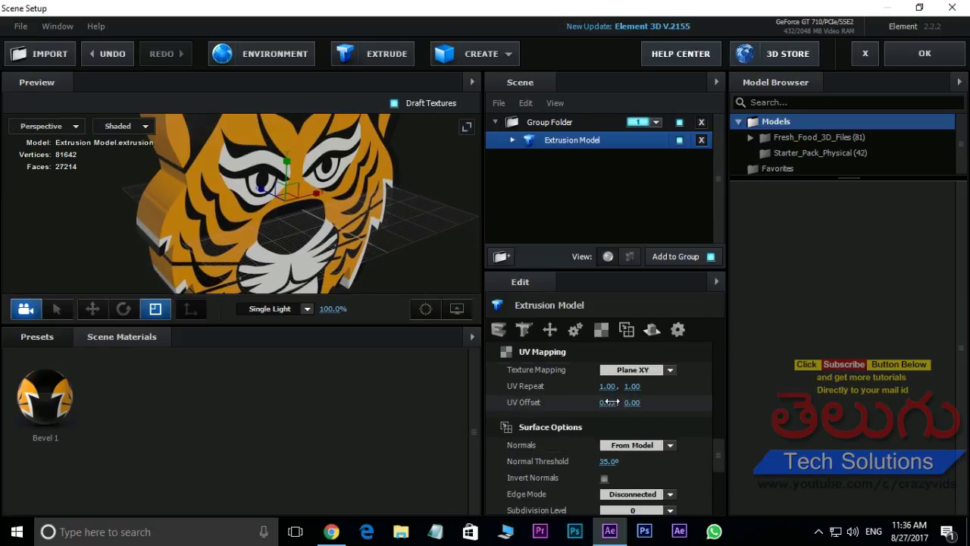
Set horizontal UV Offset to 0, close Scene Setup, and hide layers 2 and 3.
left_click(608, 402)
type("0")
key("Return")
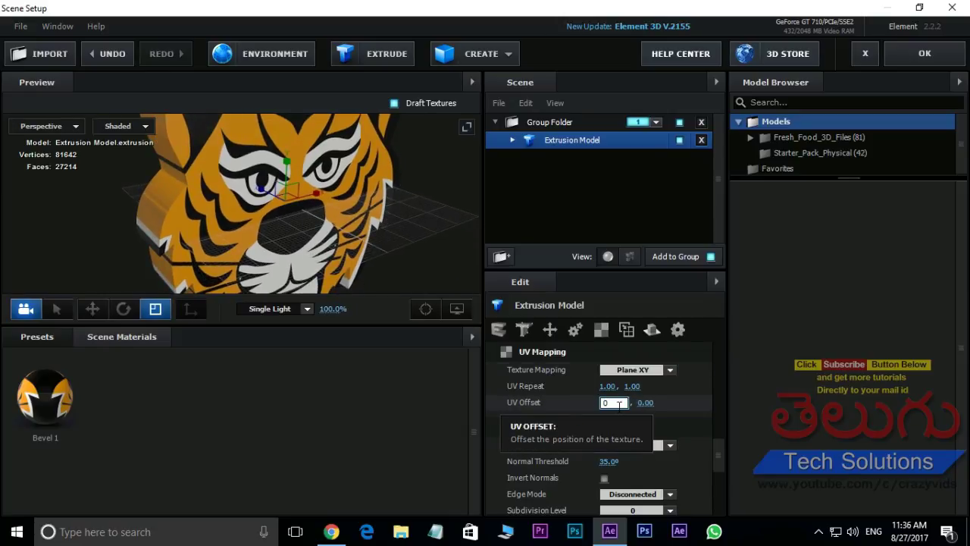
left_click_drag(357, 152, 304, 119)
left_click_drag(333, 219, 359, 244)
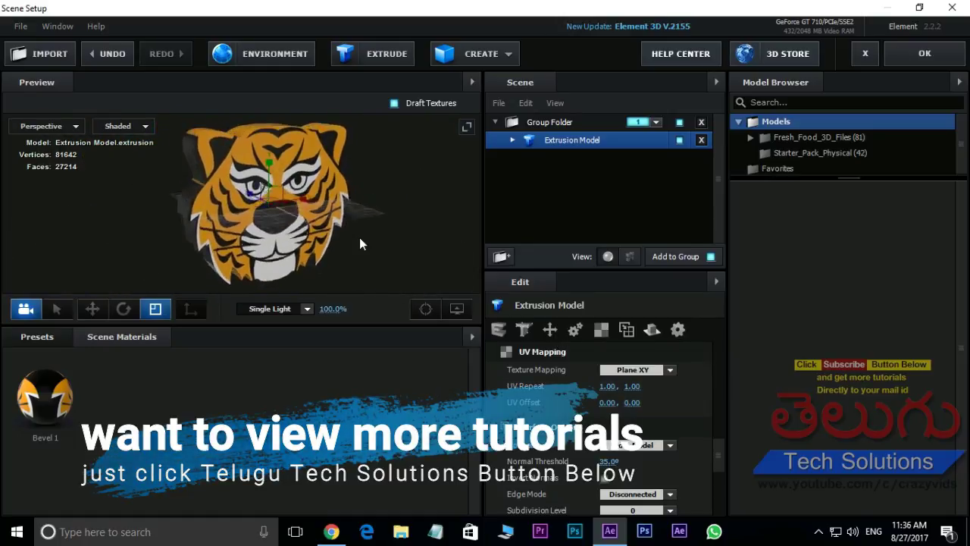
left_click(922, 55)
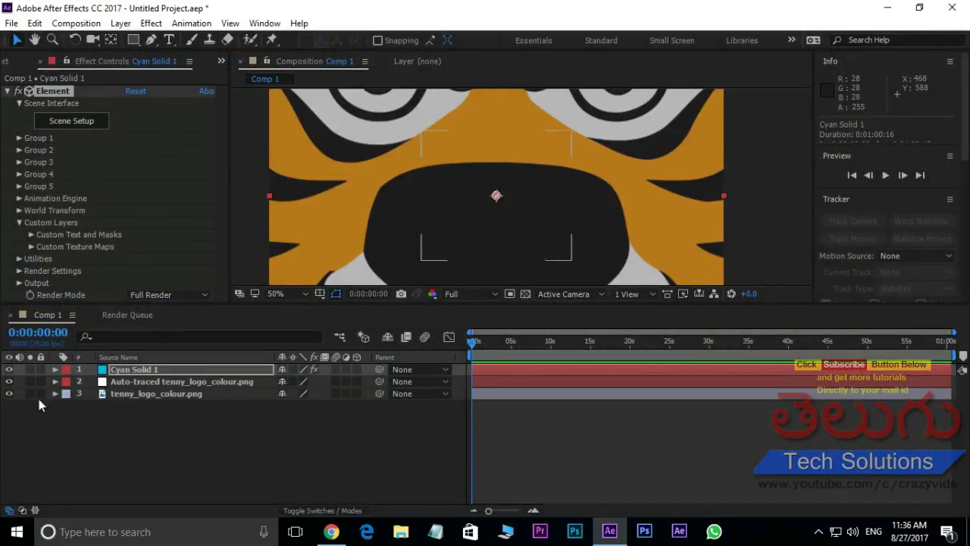
left_click_drag(8, 381, 9, 393)
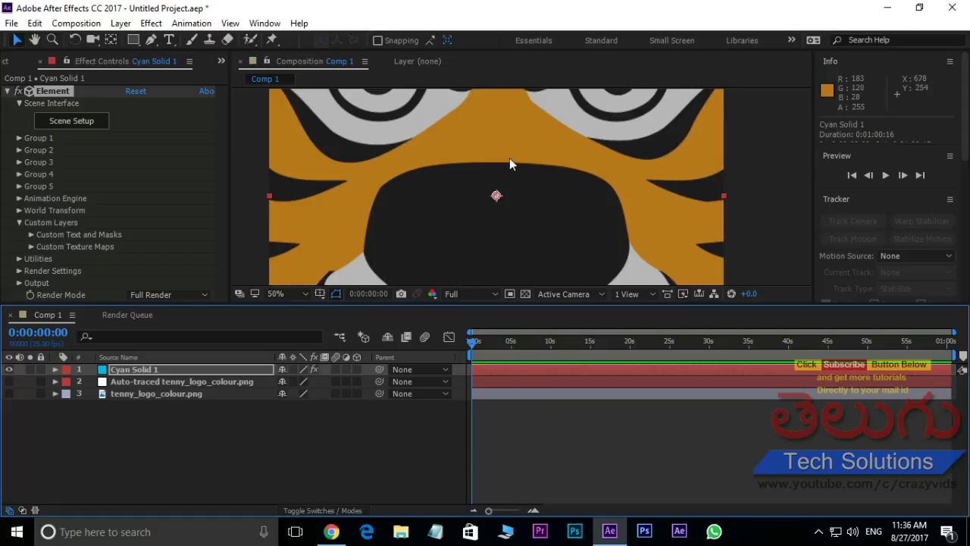
Scrub Particle Replicator Position Z and Y Rotation, then delete the Element effect and select all layers.
left_click(19, 138)
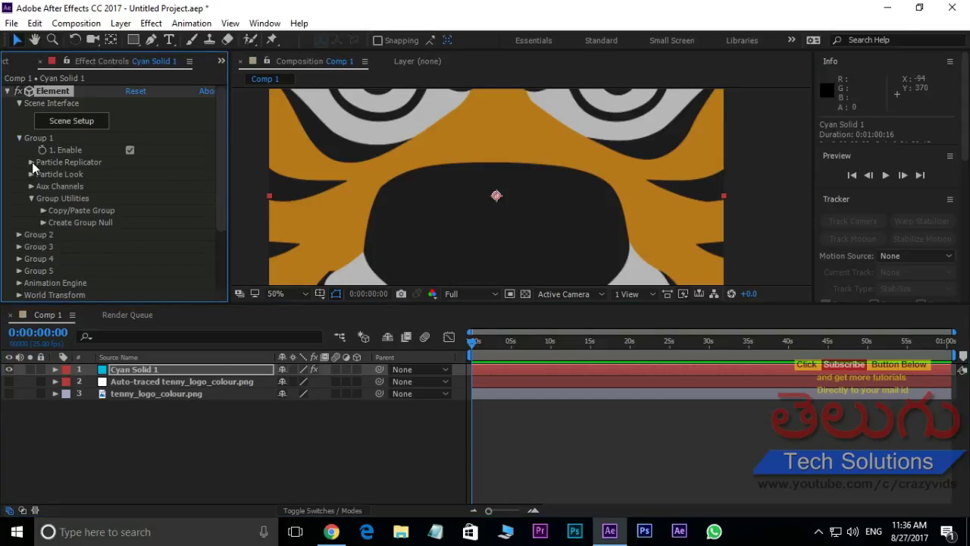
left_click(31, 162)
left_click_drag(140, 215, 201, 215)
left_click_drag(553, 244, 674, 263)
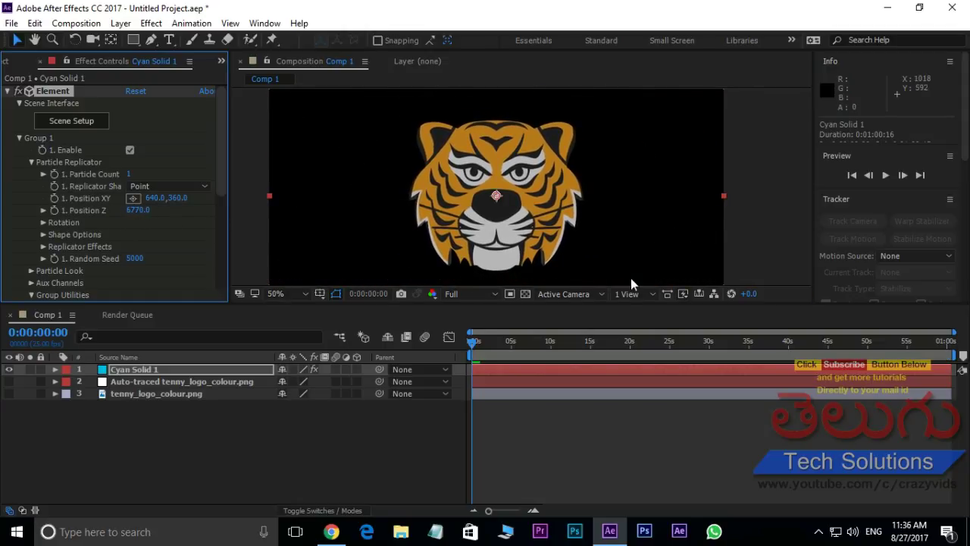
left_click(43, 222)
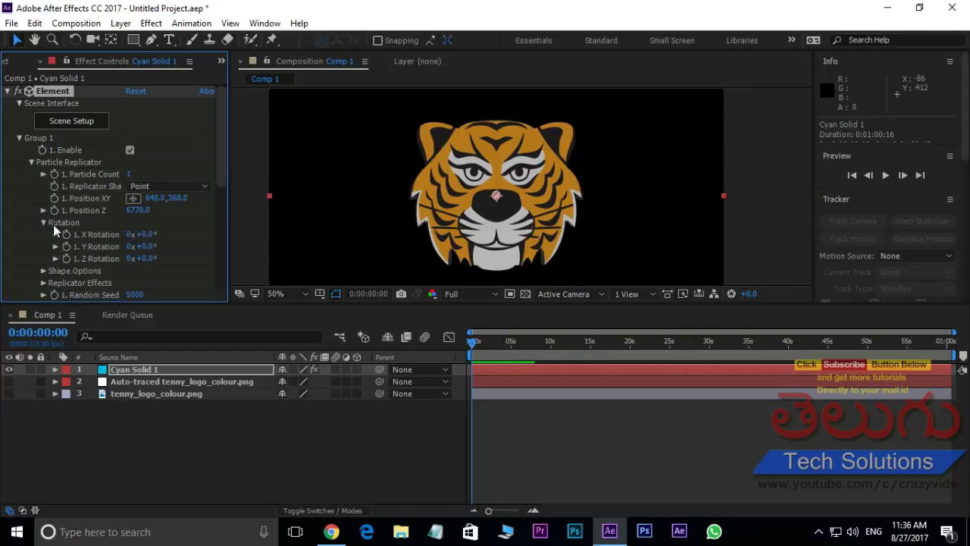
left_click_drag(146, 247, 410, 242)
left_click_drag(420, 241, 114, 228)
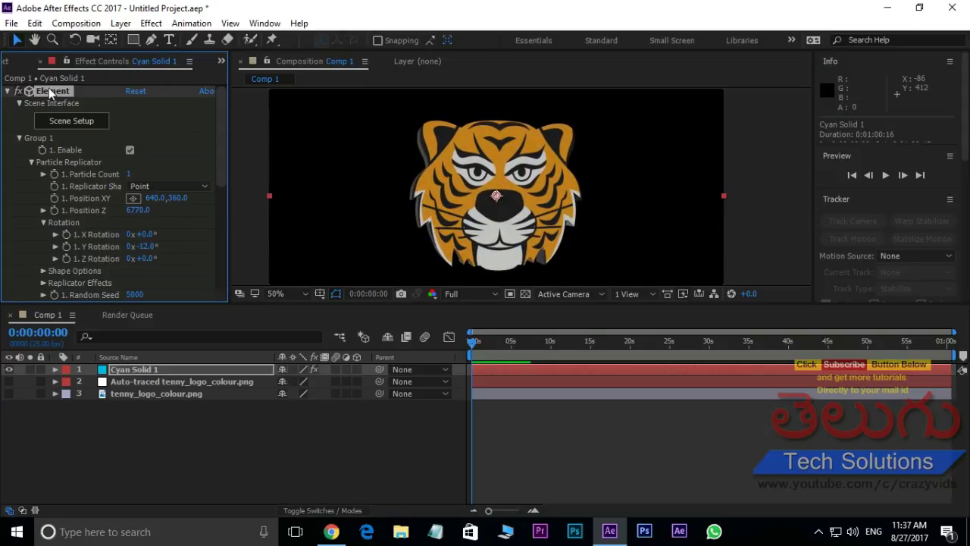
key("Delete")
left_click_drag(152, 422, 191, 356)
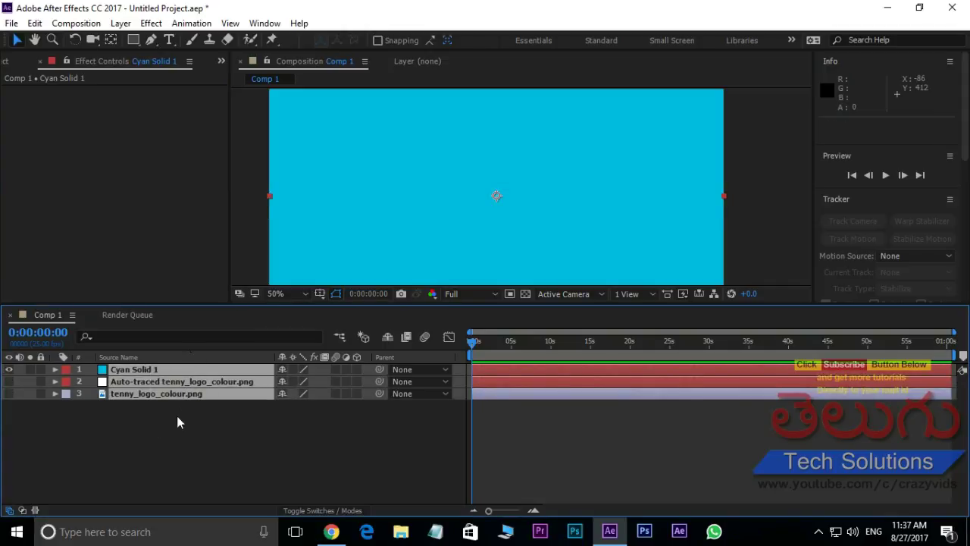
Delete all three layers and all three project items.
key("Delete")
left_click(17, 60)
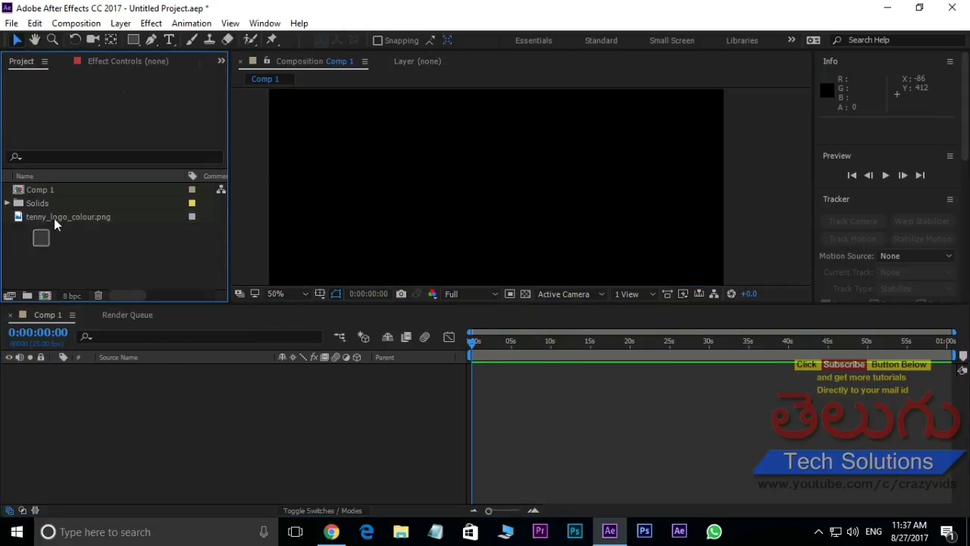
left_click_drag(39, 231, 71, 169)
key("Delete")
left_click(557, 283)
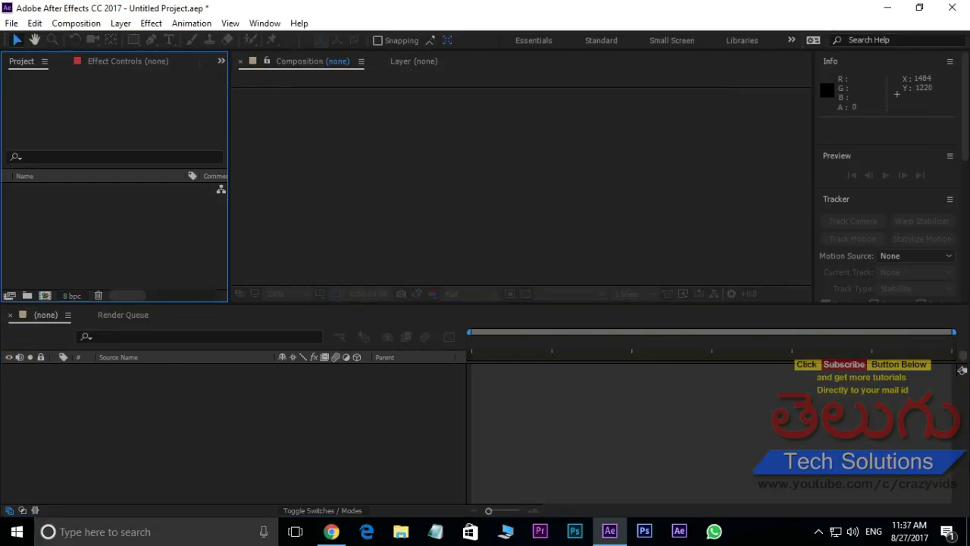
Create a 1280×720 Comp 1, import the Google Chrome logo PNG, and centre it.
left_click(46, 295)
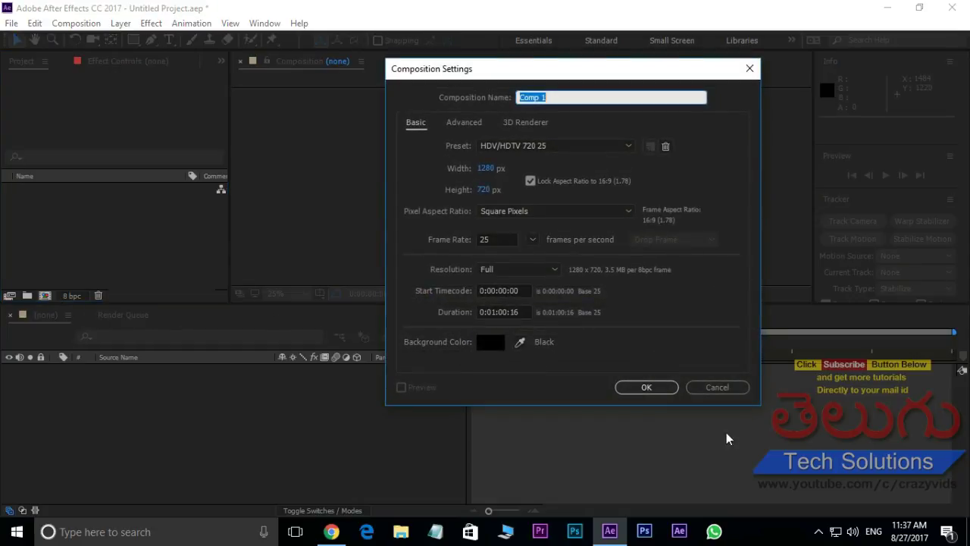
left_click(648, 390)
double_click(126, 238)
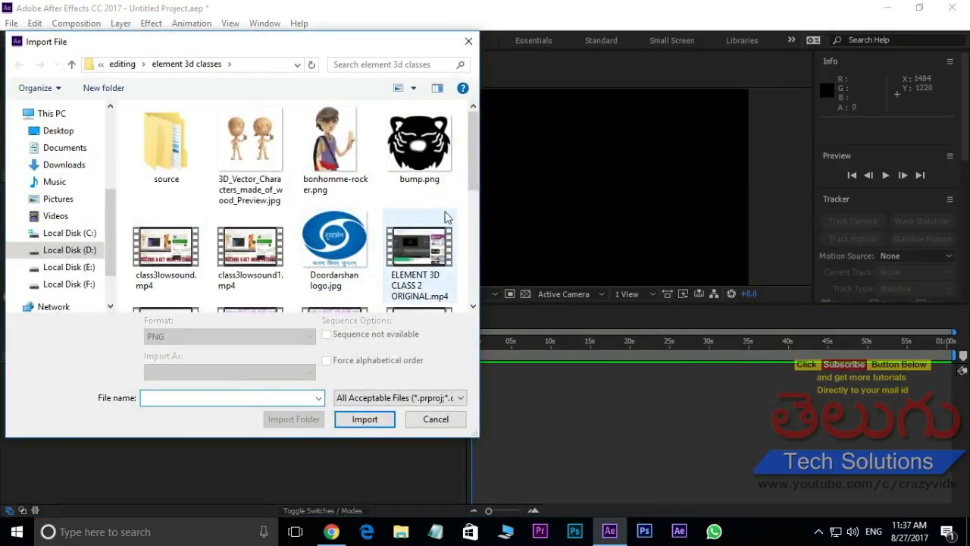
scroll(381, 221, "down", 3)
left_click(178, 235)
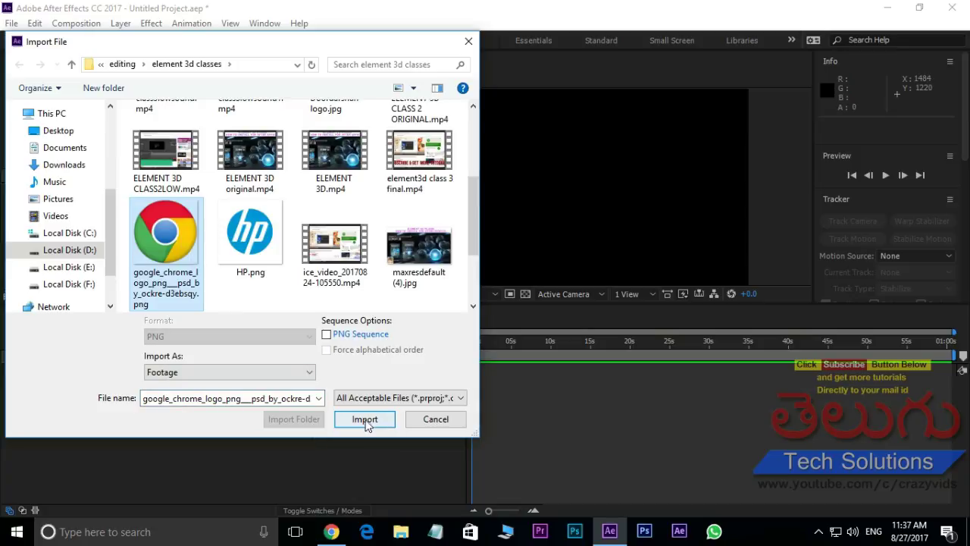
left_click(367, 420)
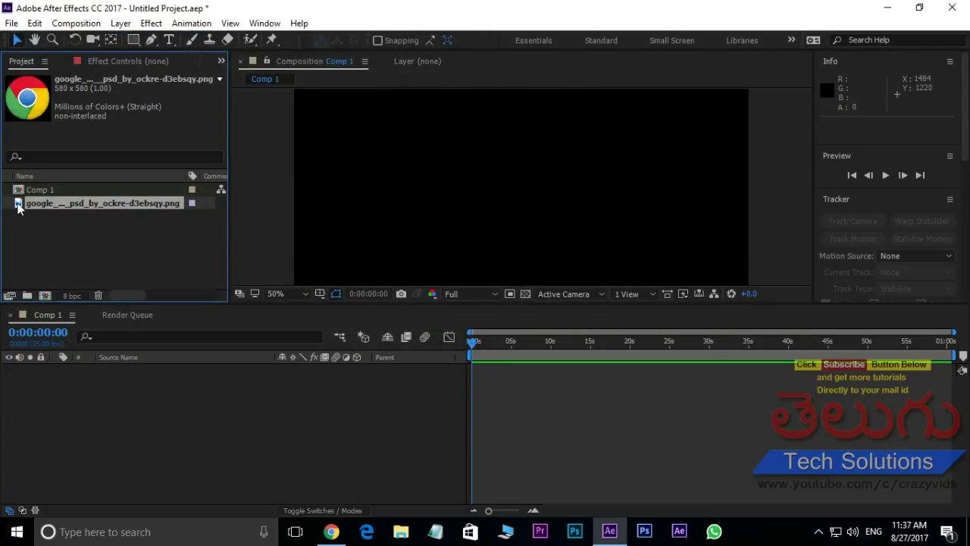
left_click_drag(18, 206, 540, 200)
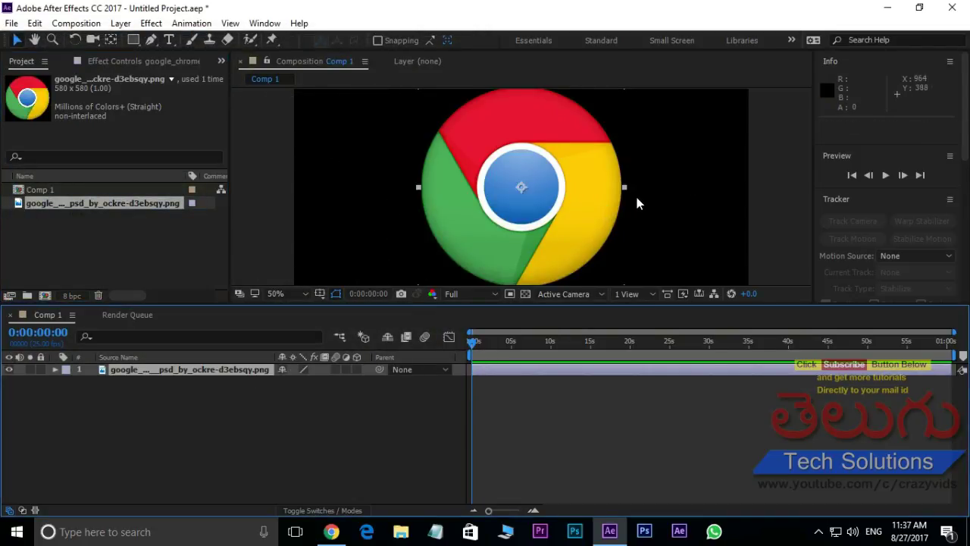
Auto-trace the Chrome logo layer onto a new layer.
key("comma")
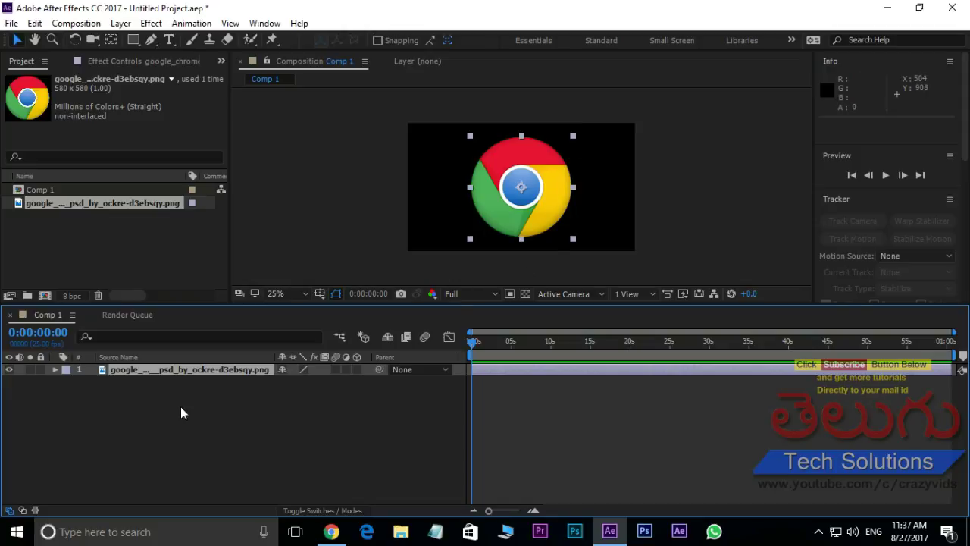
left_click(121, 23)
left_click(190, 520)
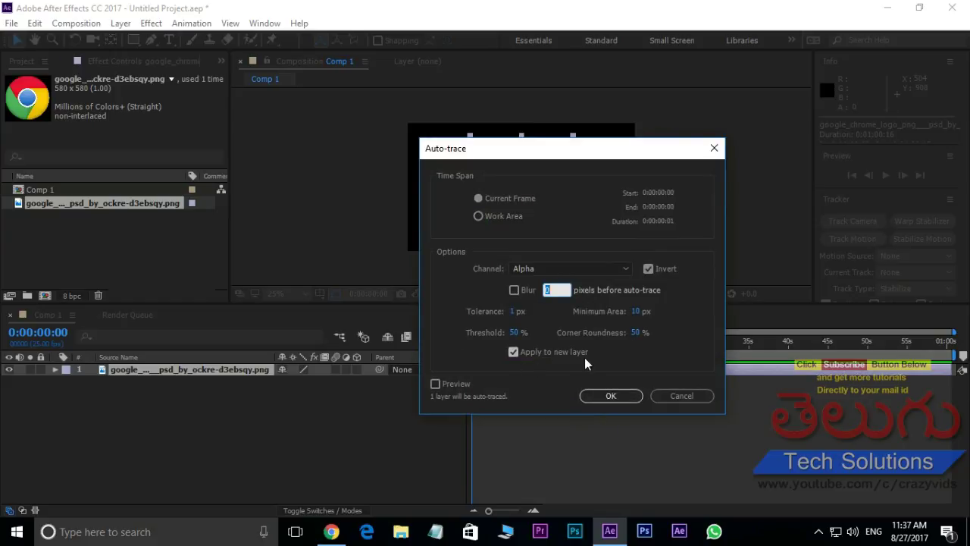
left_click(611, 395)
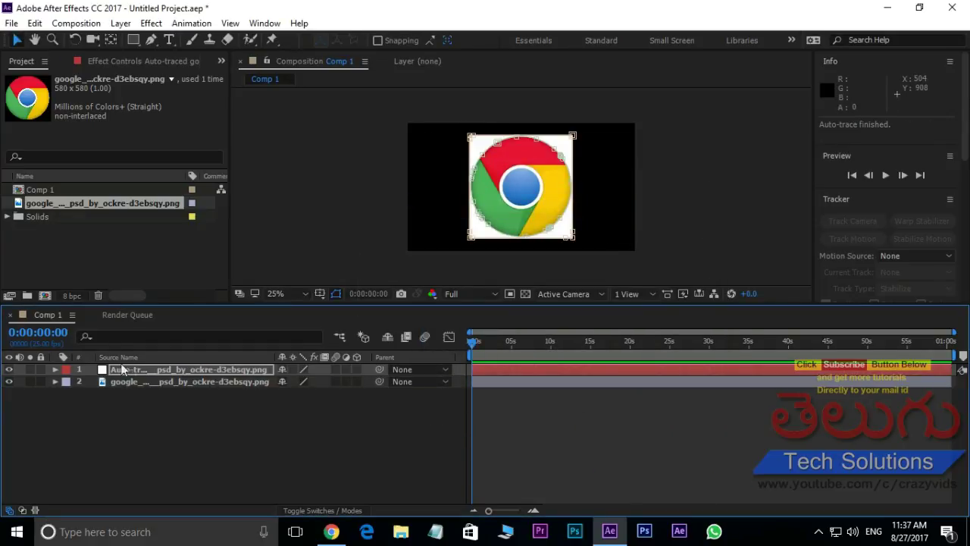
key("period")
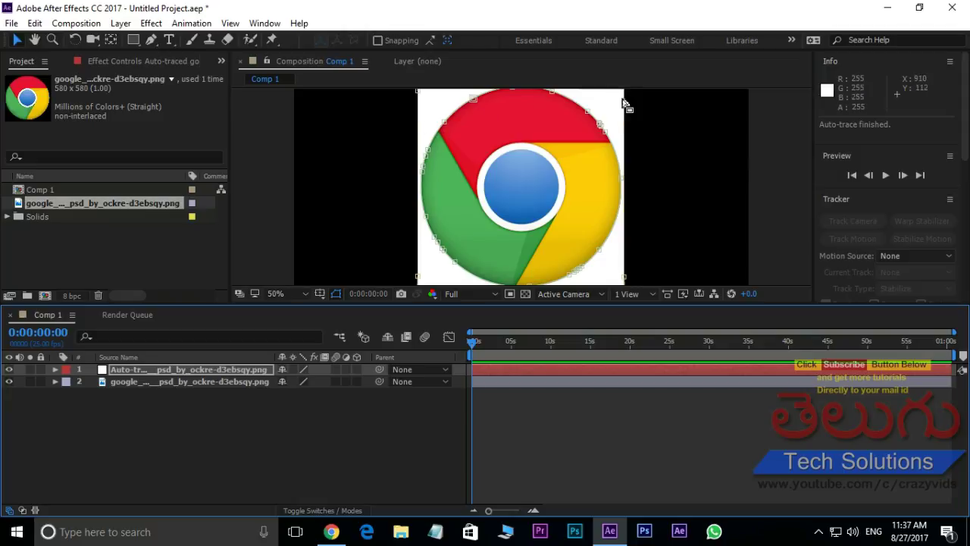
Delete Mask 1 from the auto-traced layer and collapse its properties.
left_click(123, 371)
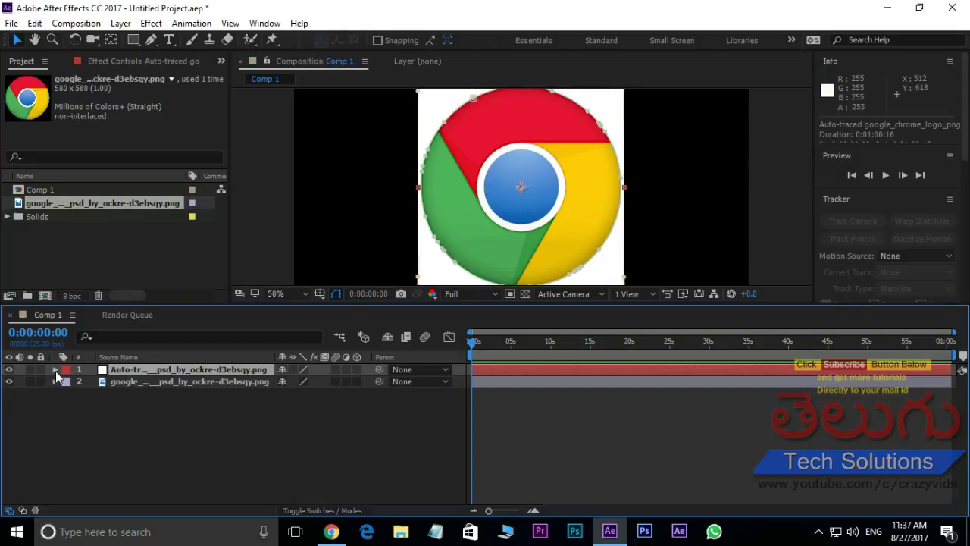
left_click(55, 370)
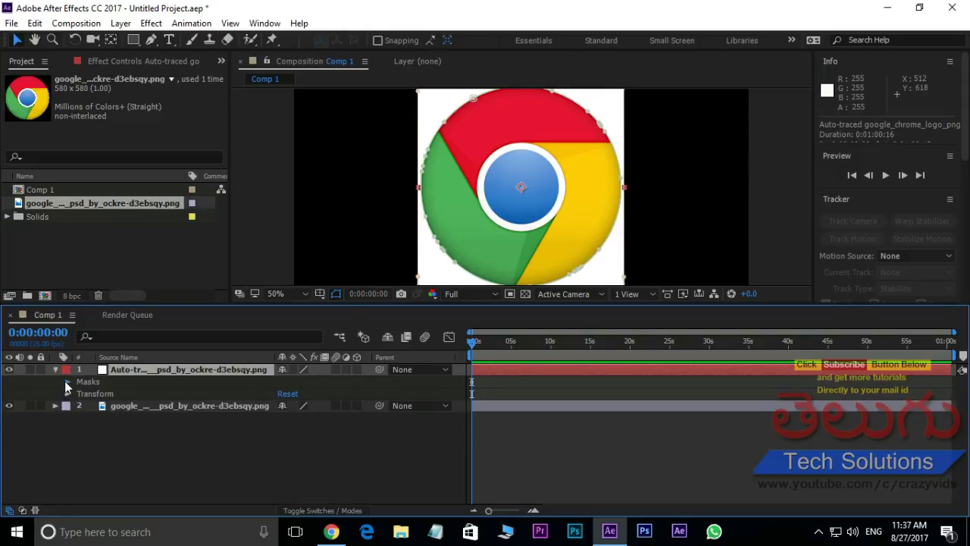
left_click(67, 383)
left_click(328, 392)
left_click(133, 394)
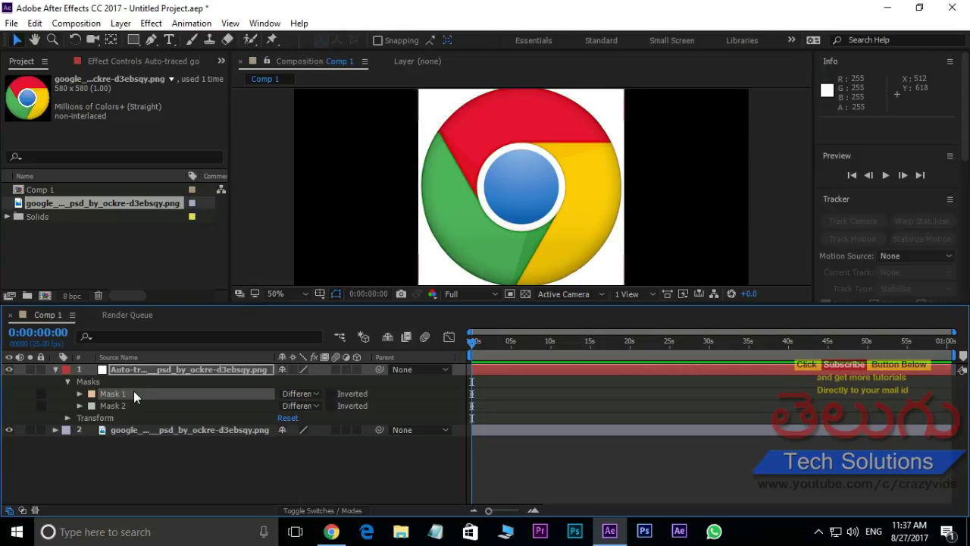
key("Delete")
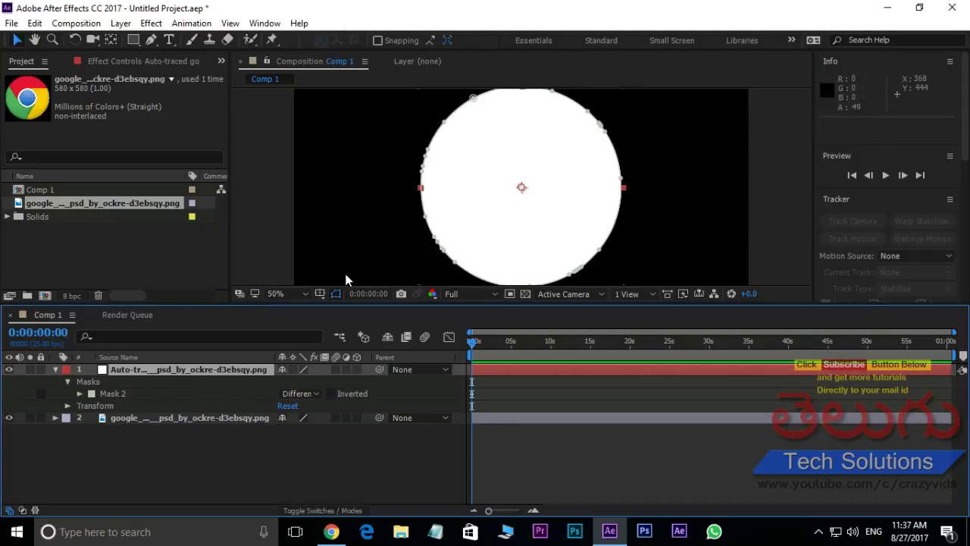
left_click(52, 369)
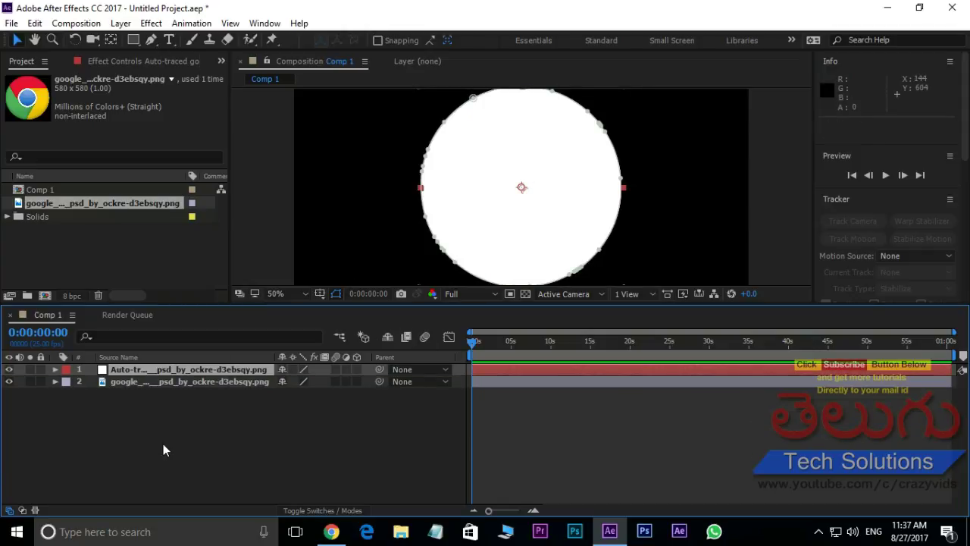
right_click(163, 446)
Create a new solid layer and apply the Element effect to it.
mouse_move(222, 308)
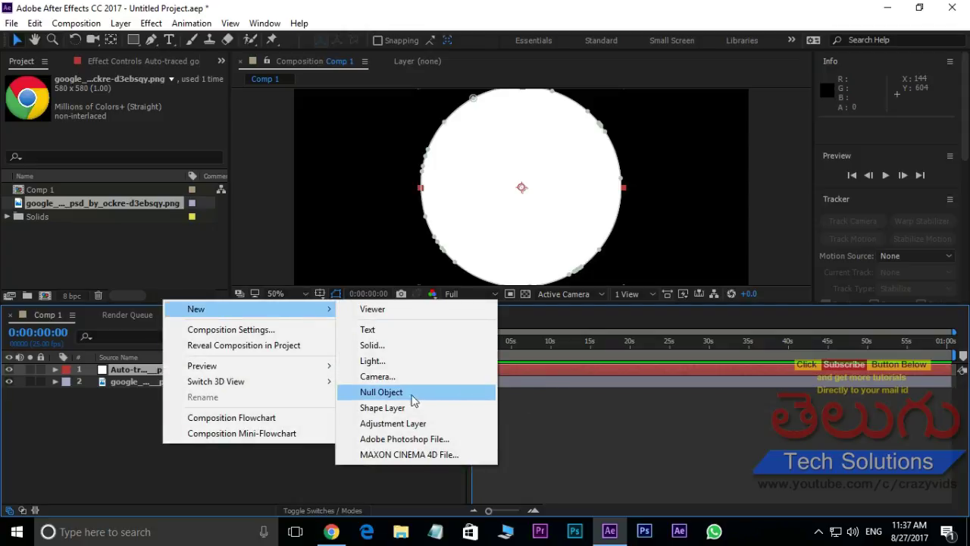
left_click(373, 344)
left_click(525, 392)
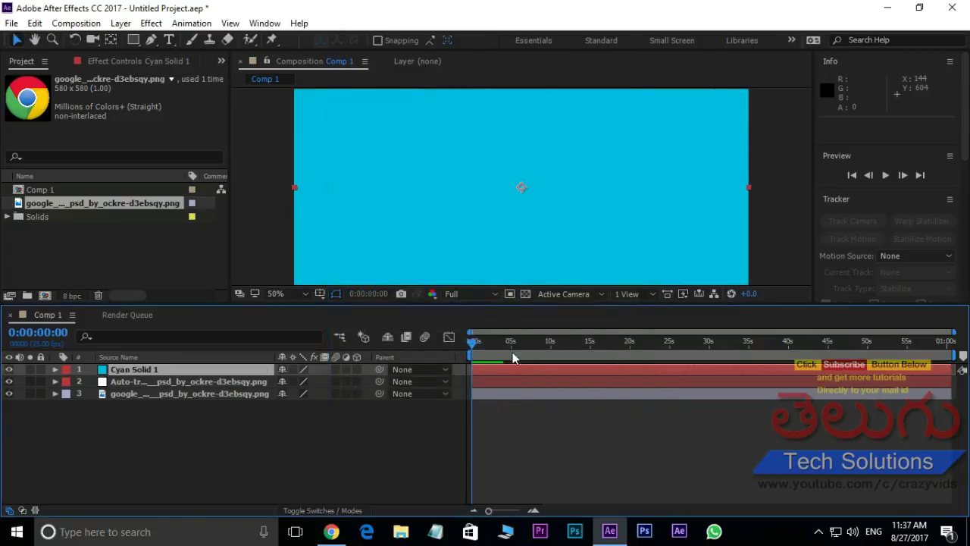
left_click(151, 23)
mouse_move(238, 487)
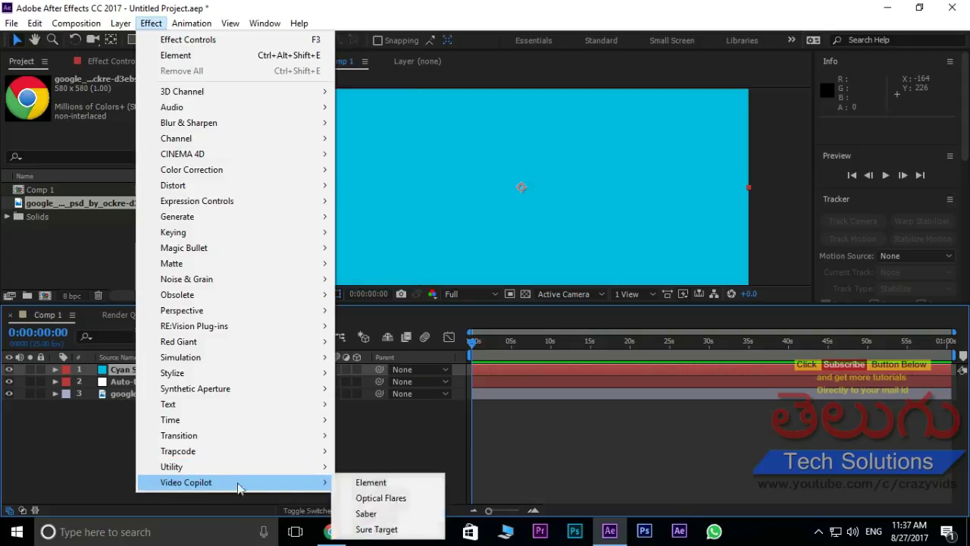
left_click(371, 483)
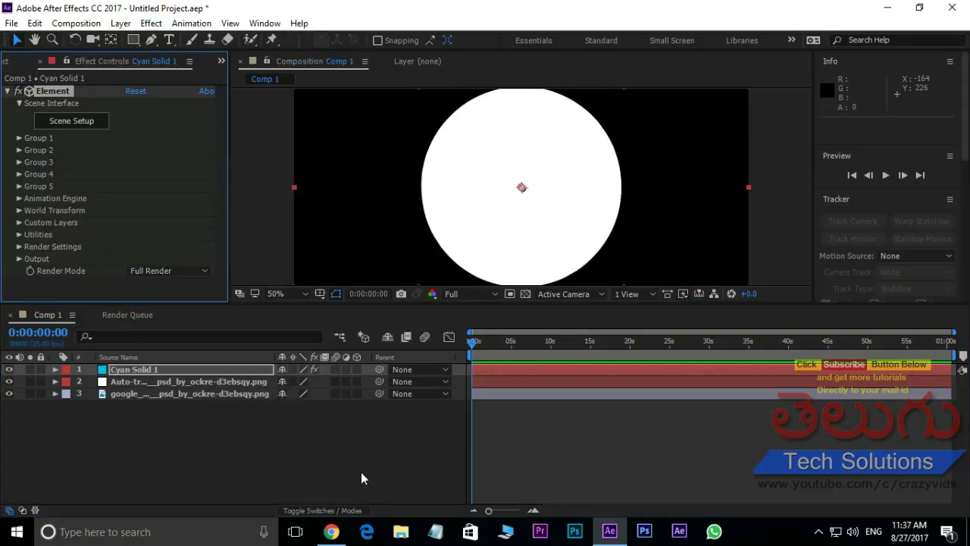
Set Element's Path Layer 1 to the auto-traced Chrome layer.
left_click(19, 222)
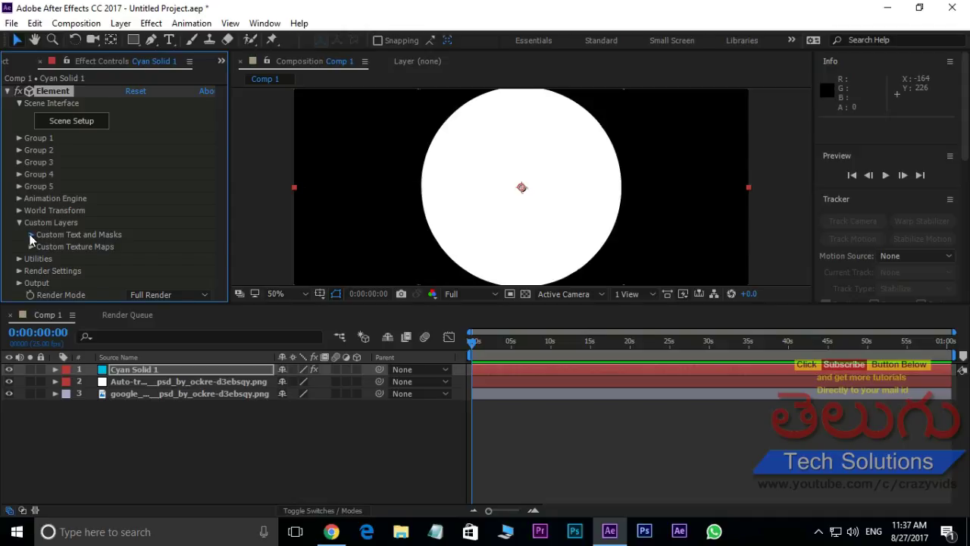
left_click(30, 235)
left_click(160, 123)
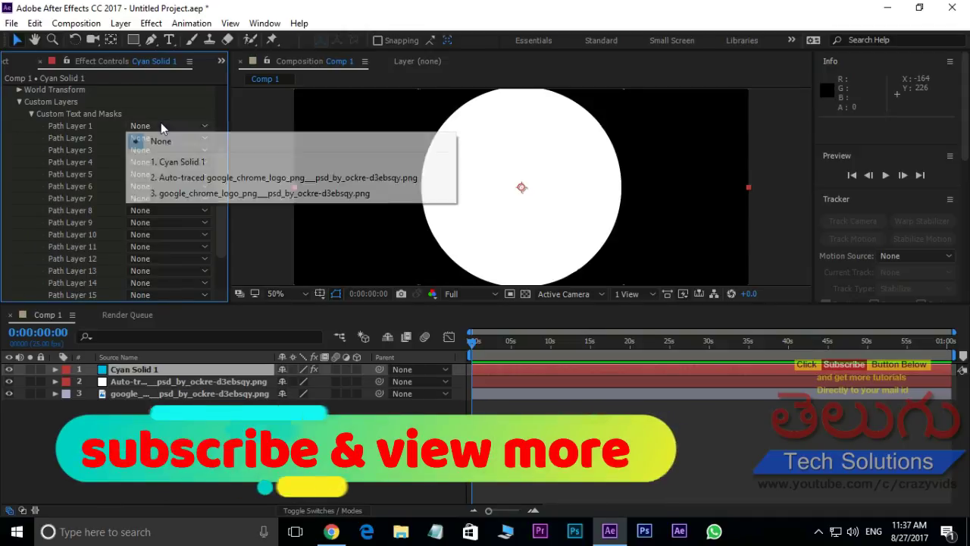
left_click(197, 177)
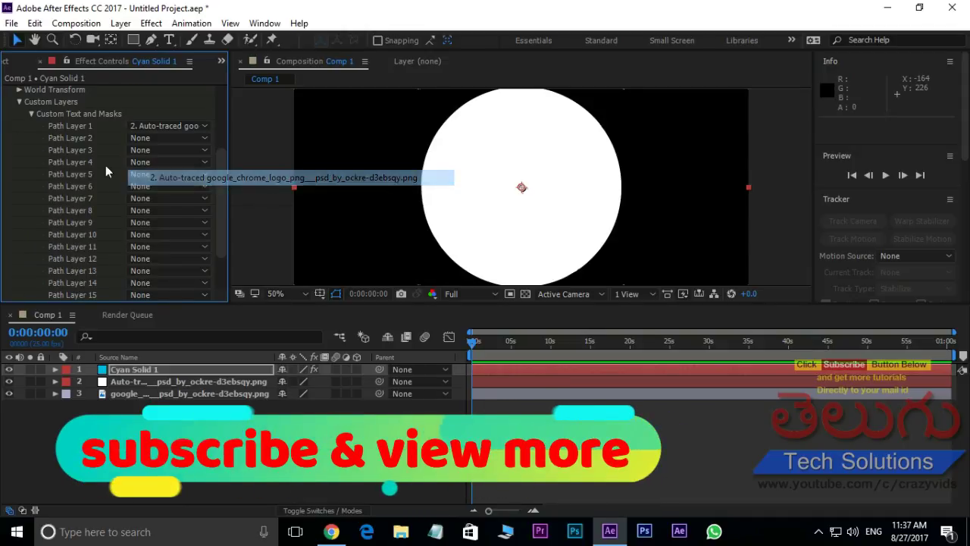
left_click(32, 114)
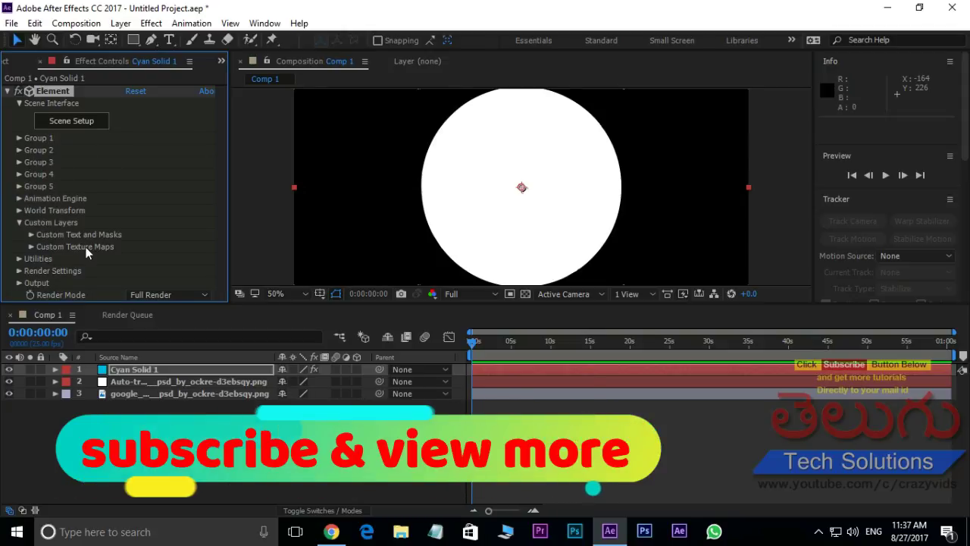
Set Custom Texture Maps Layer 1 to the Chrome logo PNG.
left_click(30, 246)
scroll(83, 212, "down", 4)
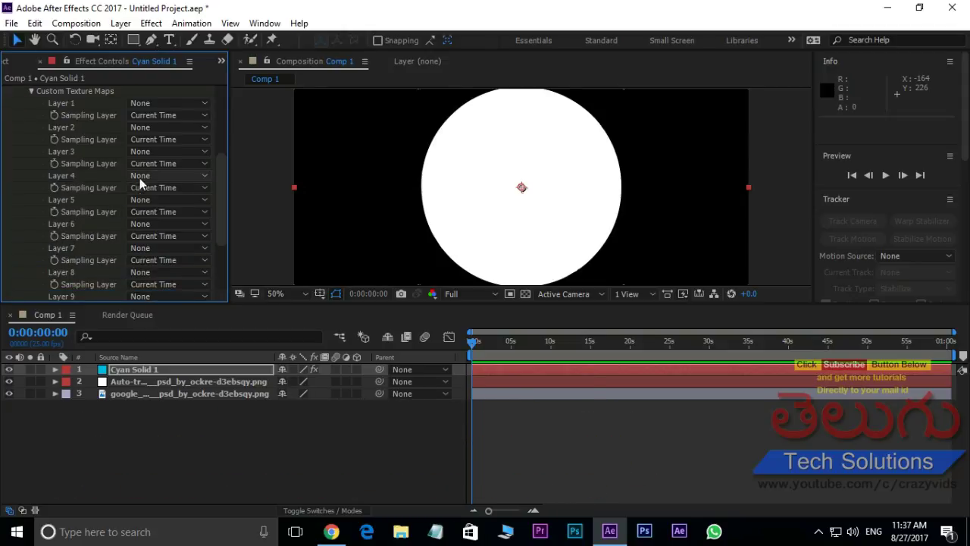
left_click(163, 105)
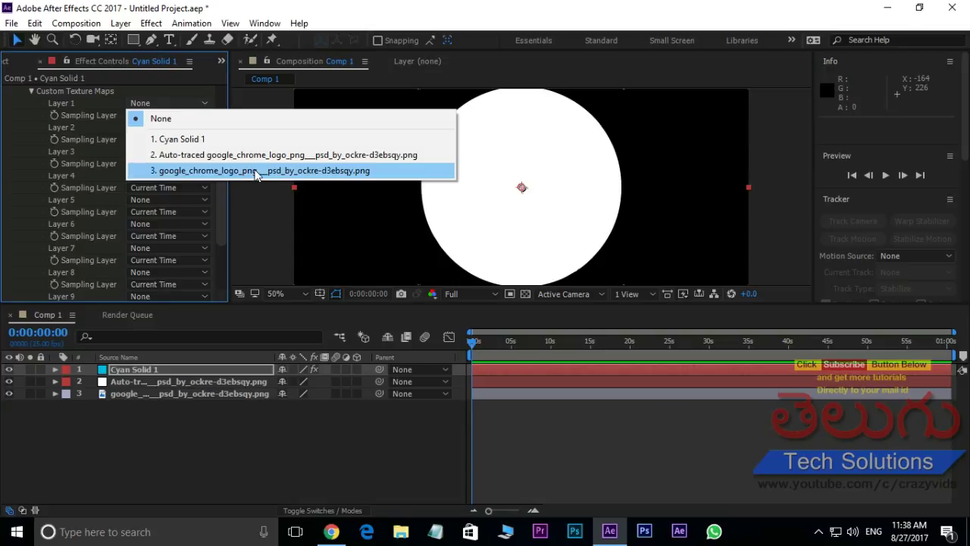
left_click(260, 171)
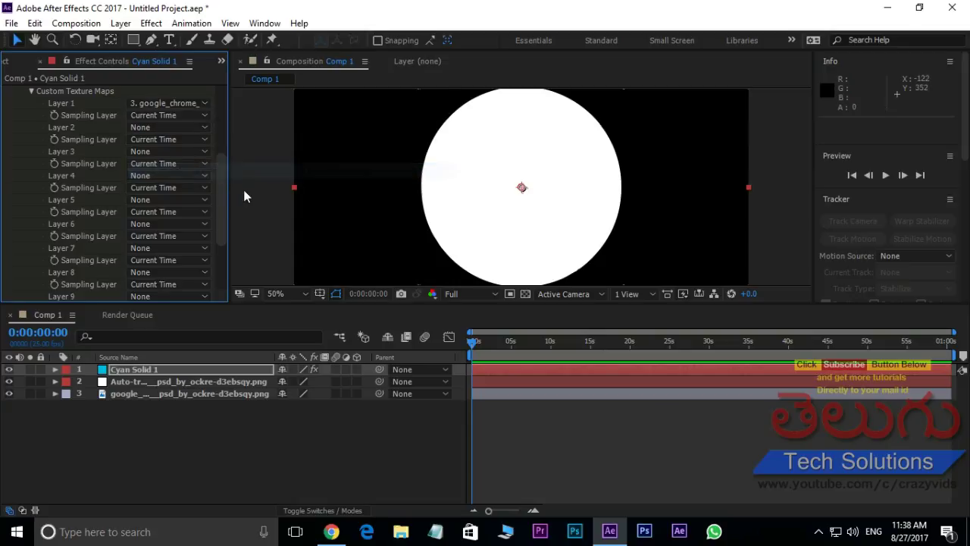
left_click_drag(223, 199, 227, 114)
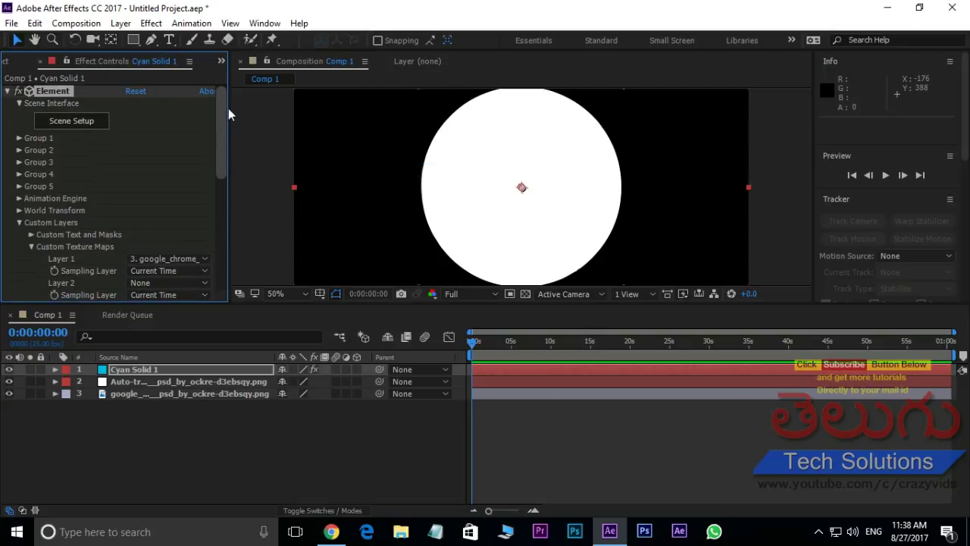
Extrude Custom Path 1 into a disc and scale it along Z to make it thick.
left_click(73, 121)
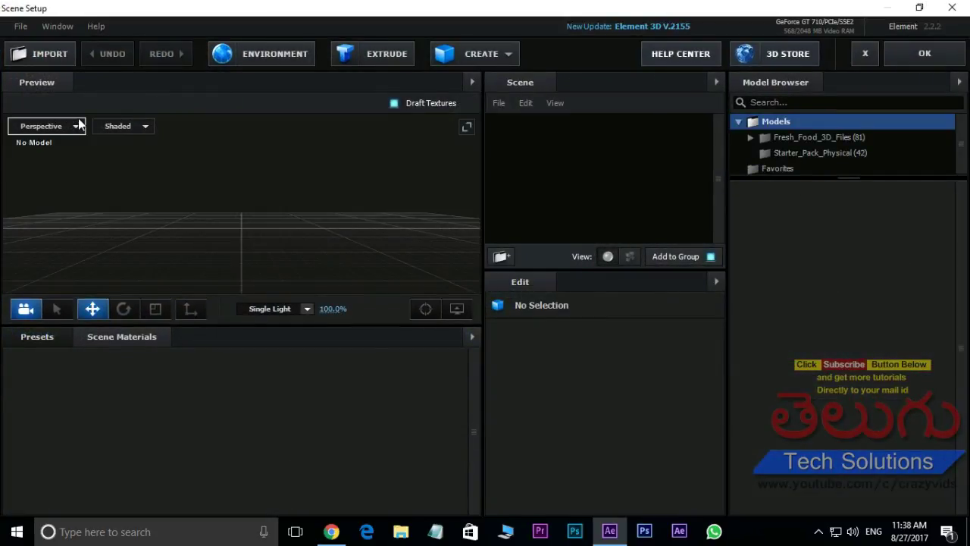
left_click(383, 59)
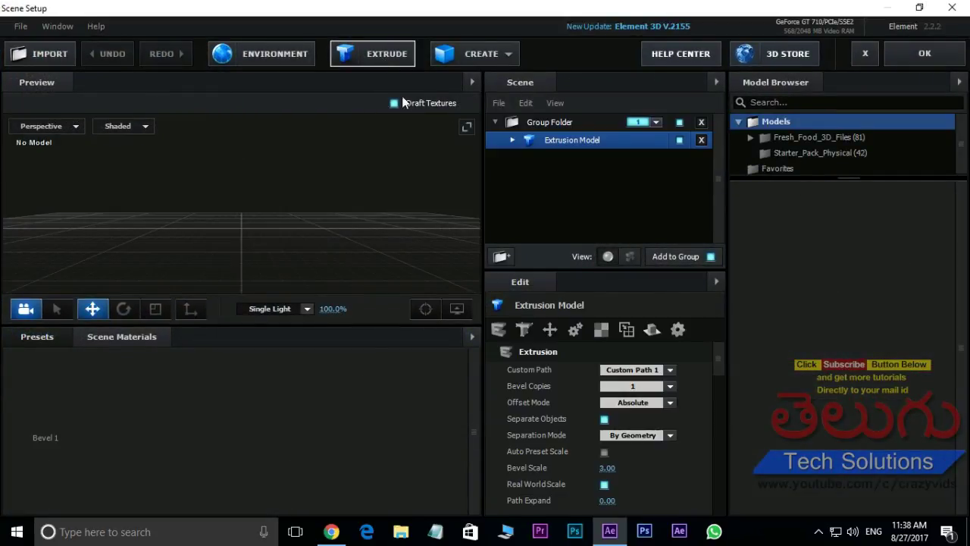
left_click_drag(295, 171, 357, 217)
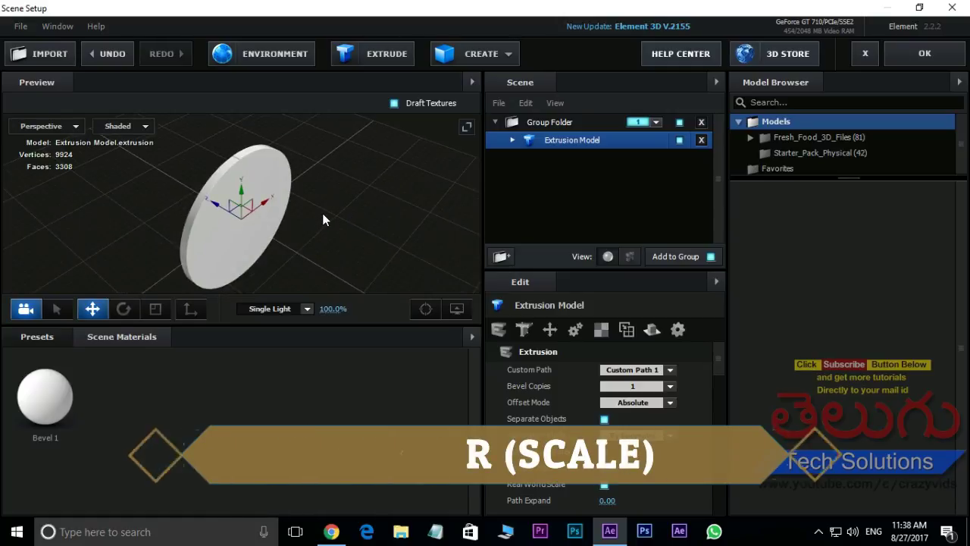
key("r")
left_click_drag(211, 206, 205, 204)
left_click_drag(404, 199, 326, 202)
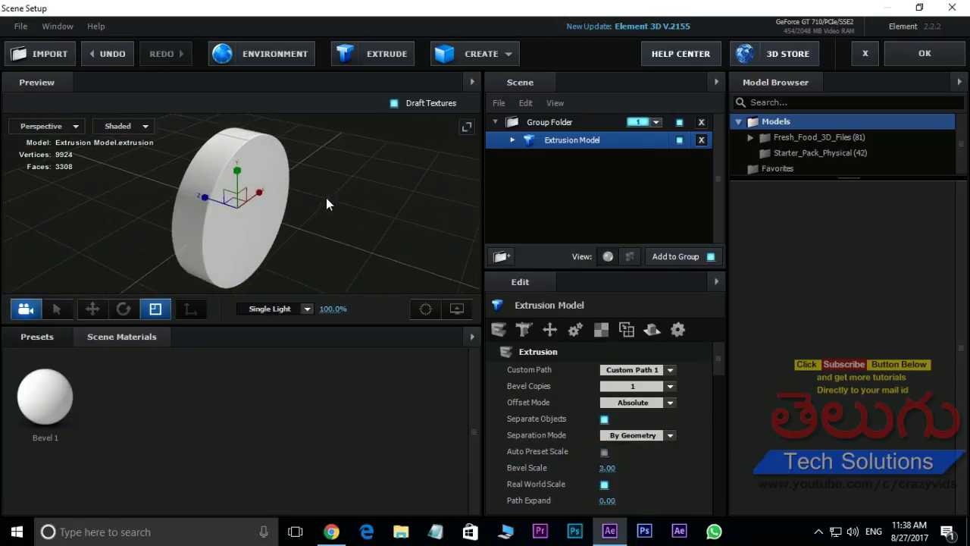
left_click(48, 401)
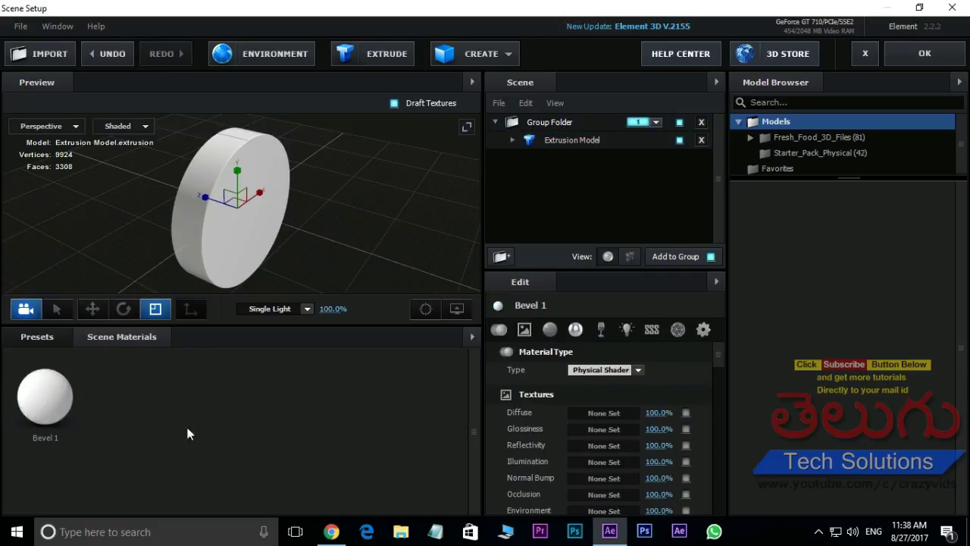
Load Custom Layer 1 as Bevel 1's Diffuse texture and view the Chrome disc head-on.
left_click(610, 415)
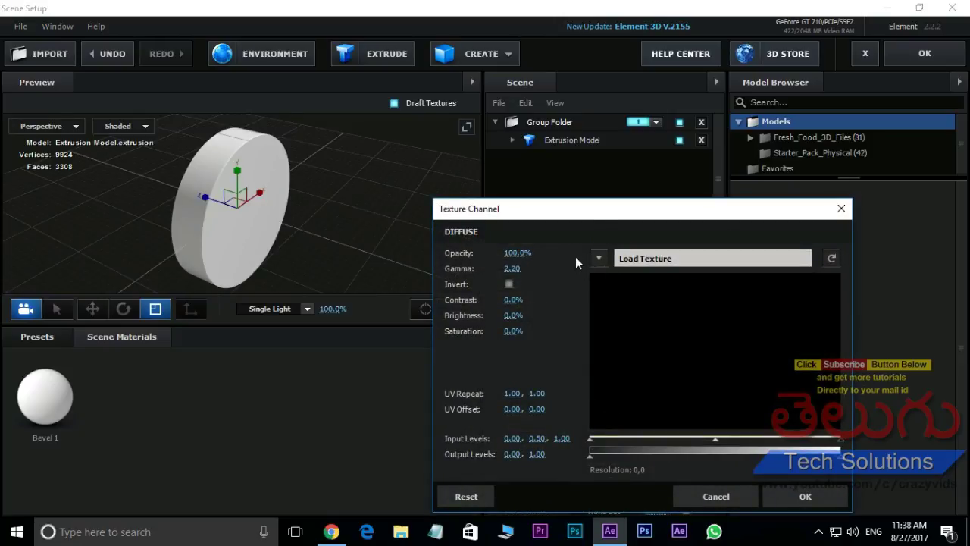
left_click(599, 259)
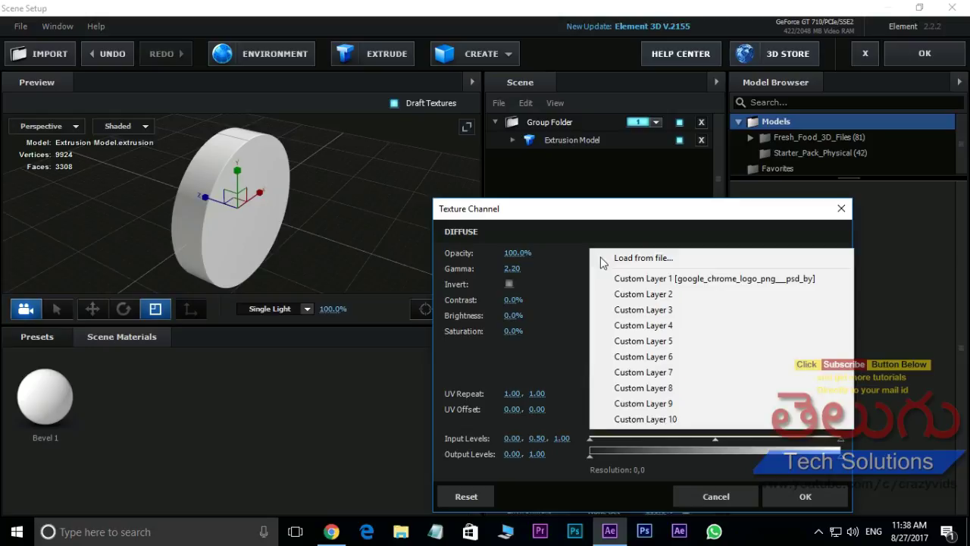
left_click(661, 279)
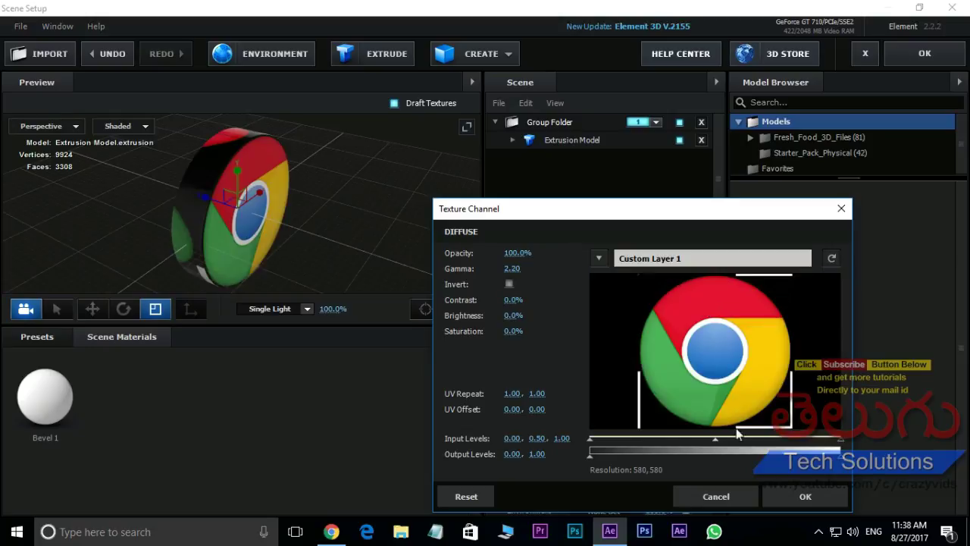
left_click(805, 497)
left_click_drag(348, 188, 141, 75)
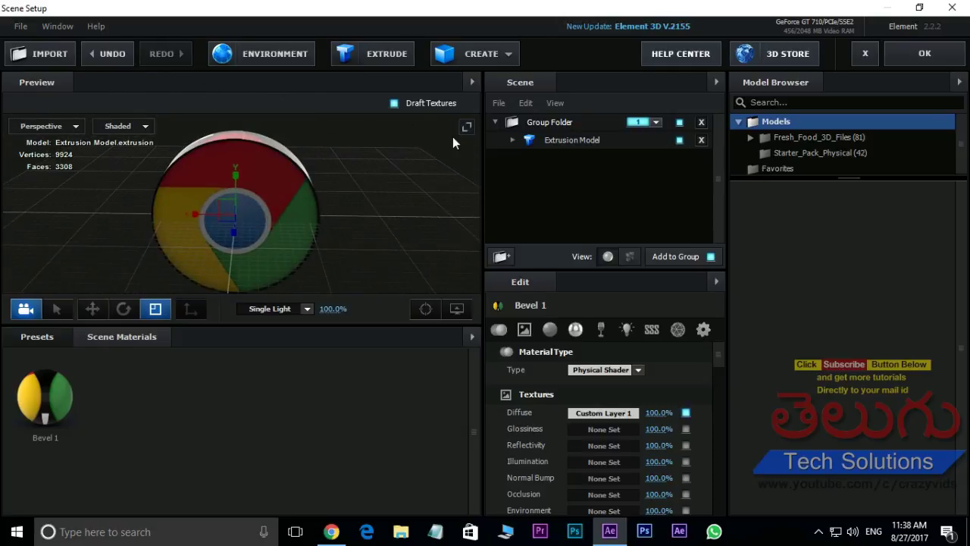
Switch the Extrusion Model's UV texture mapping to Plane XY and orbit to check the Chrome face.
left_click(577, 140)
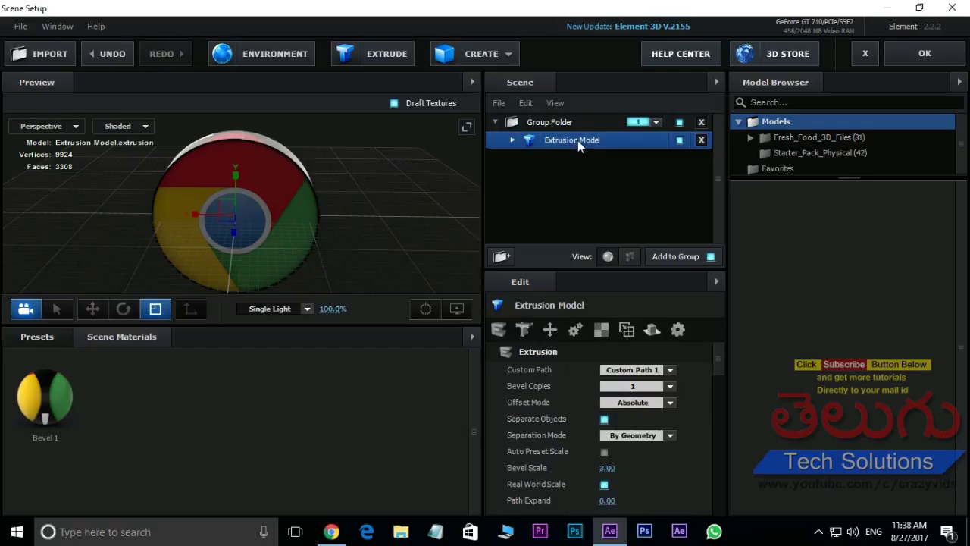
left_click(601, 331)
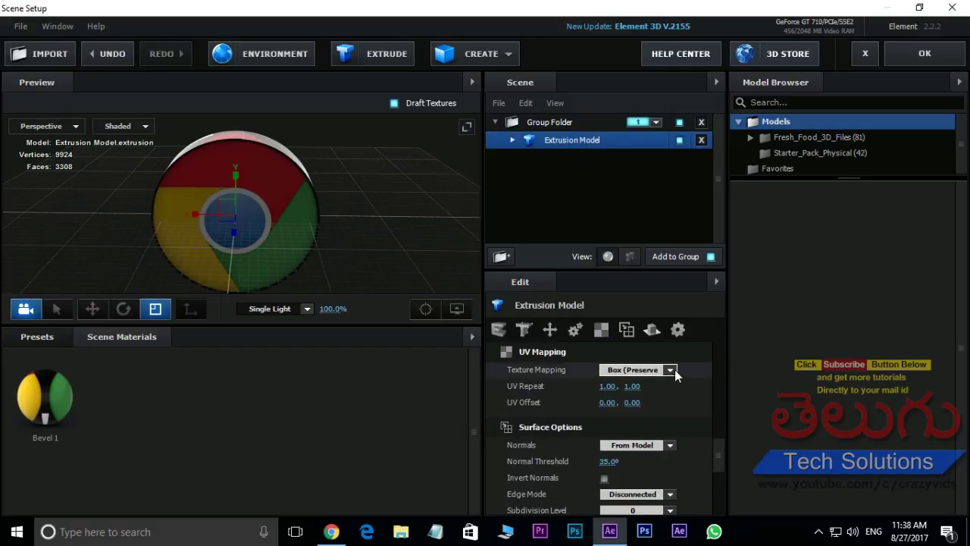
left_click(671, 369)
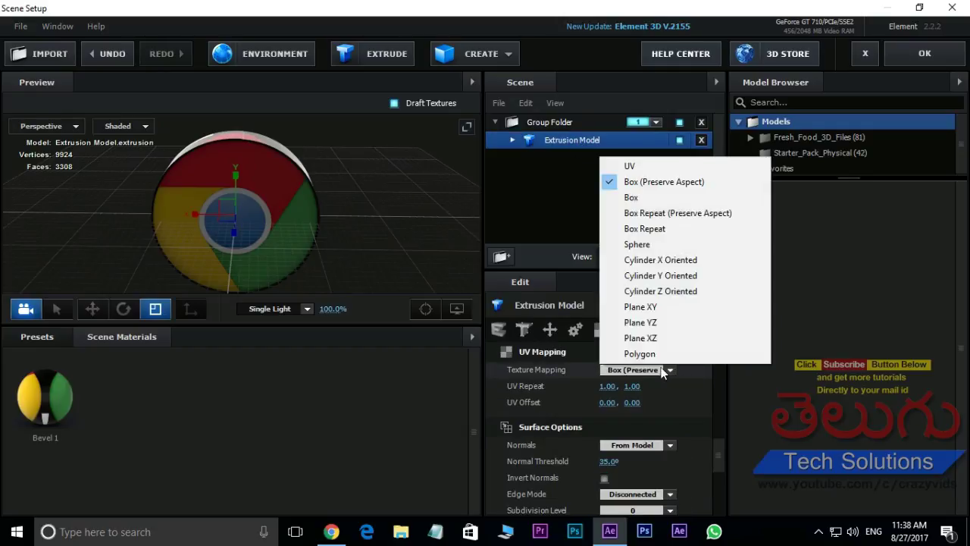
left_click(649, 307)
left_click_drag(265, 176, 326, 151)
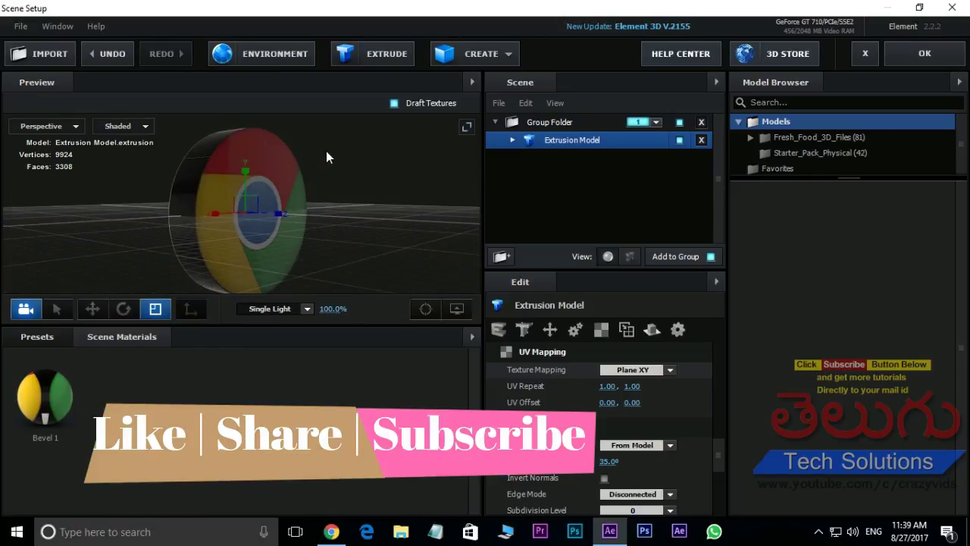